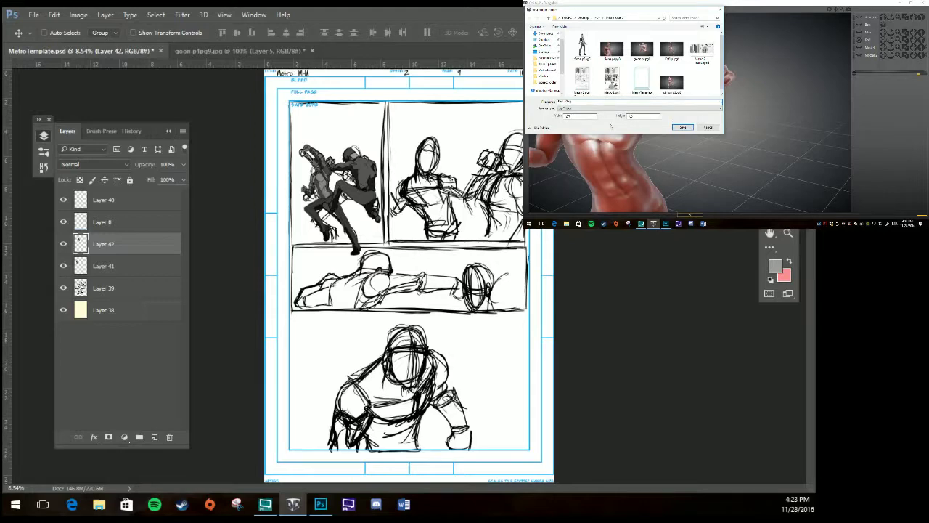
Save the posed 3D figure render and bring up the goon p1pg9.jpg document in Photoshop.
{"action": "left_click", "coordinate": [683, 127]}
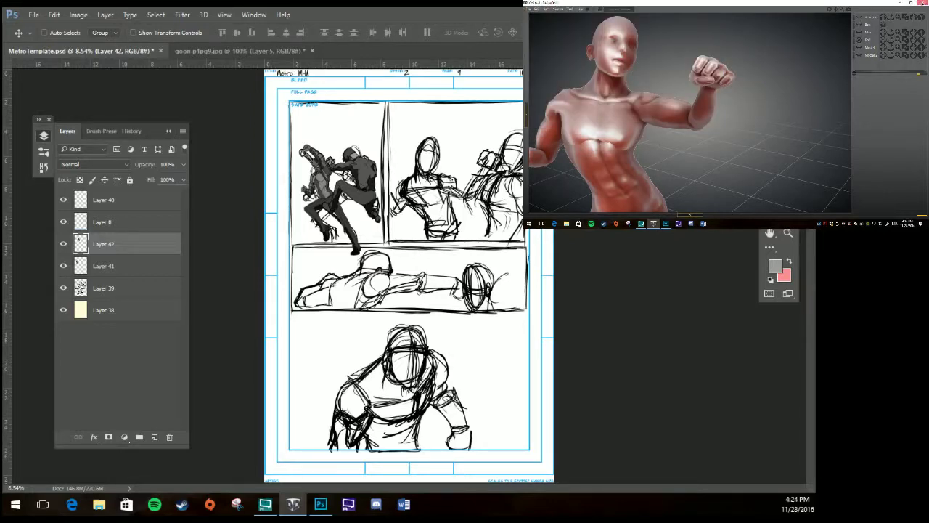
{"action": "left_click", "coordinate": [666, 222]}
Hide Layer 5 in goon p1pg9.jpg and open the Kofi p2pg9.jpg render.
{"action": "left_click", "coordinate": [218, 52]}
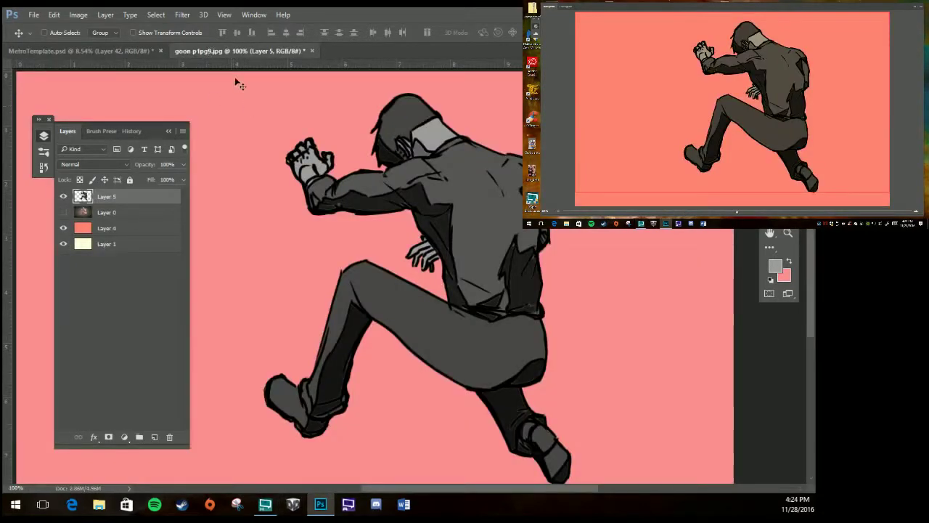
{"action": "left_click", "coordinate": [64, 198]}
{"action": "left_click", "coordinate": [33, 15]}
{"action": "left_click", "coordinate": [36, 35]}
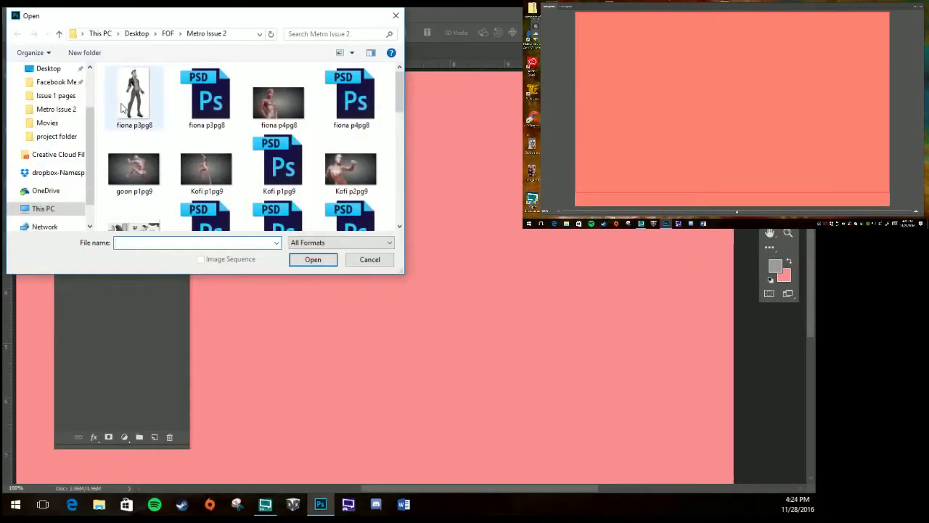
{"action": "double_click", "coordinate": [352, 163]}
Raise the image resolution, add two new layers and fill Layer 1 with a pale tone.
{"action": "left_click", "coordinate": [78, 14]}
{"action": "left_click", "coordinate": [98, 94]}
{"action": "type", "text": "3"}
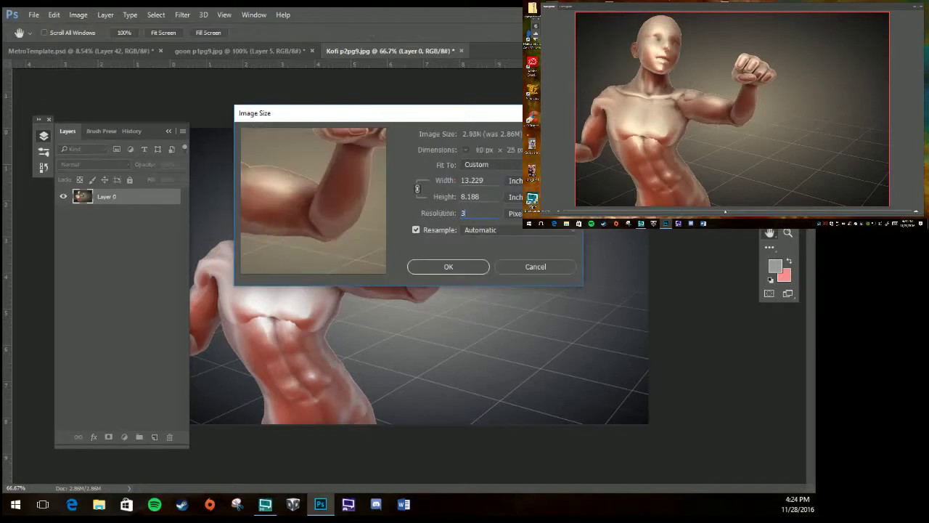
{"action": "left_click", "coordinate": [447, 264]}
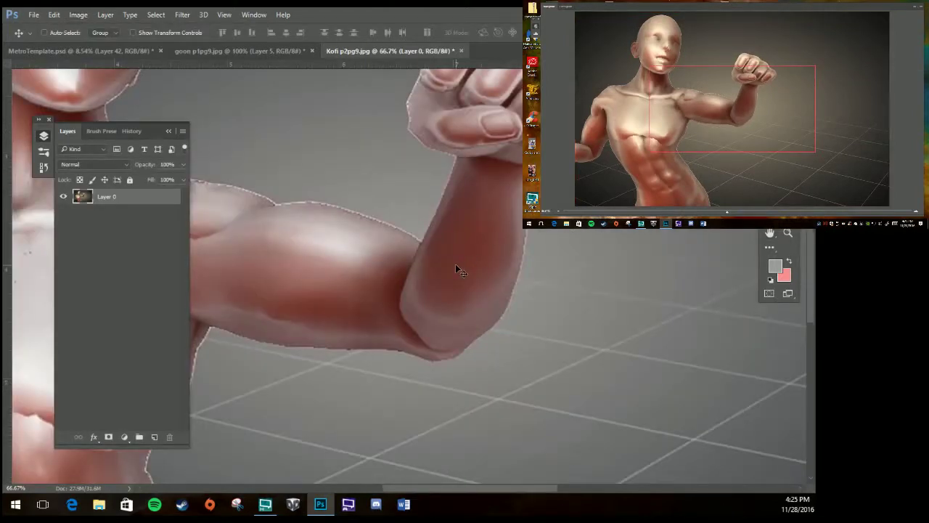
{"action": "left_click", "coordinate": [153, 437]}
{"action": "key", "text": "d"}
{"action": "key", "text": "x"}
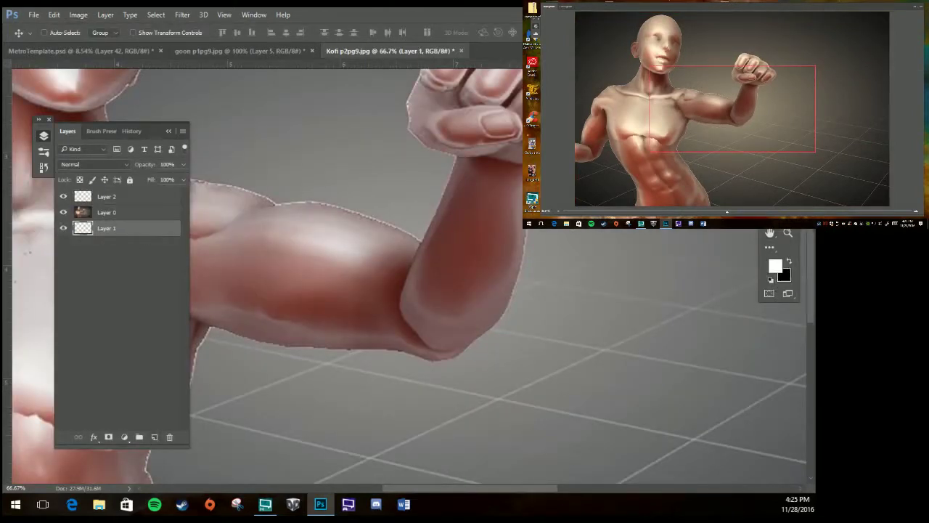
{"action": "left_click", "coordinate": [106, 196]}
Zoom out to show the whole figure and pick a brush preset.
{"action": "key", "text": "z"}
{"action": "left_click_drag", "start_coordinate": [334, 184], "coordinate": [229, 185]}
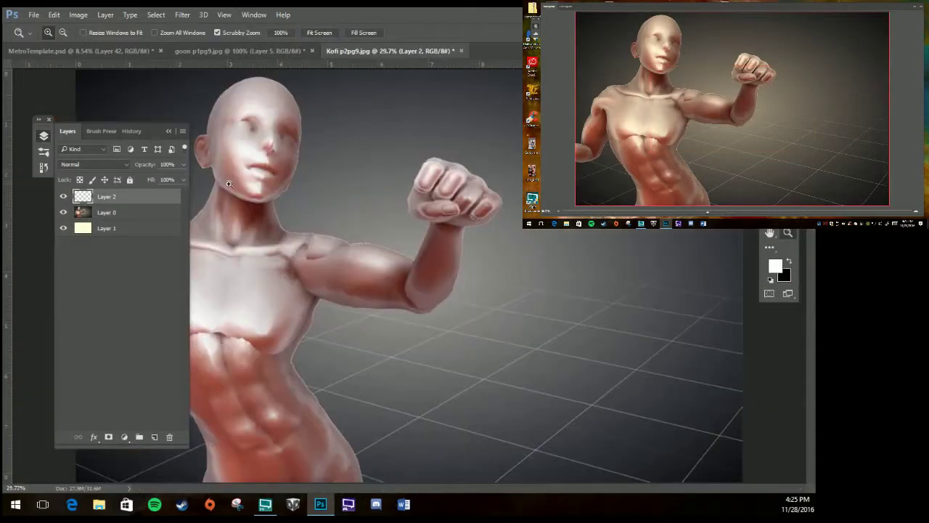
{"action": "left_click", "coordinate": [168, 131]}
{"action": "key", "text": "b"}
{"action": "left_click", "coordinate": [44, 151]}
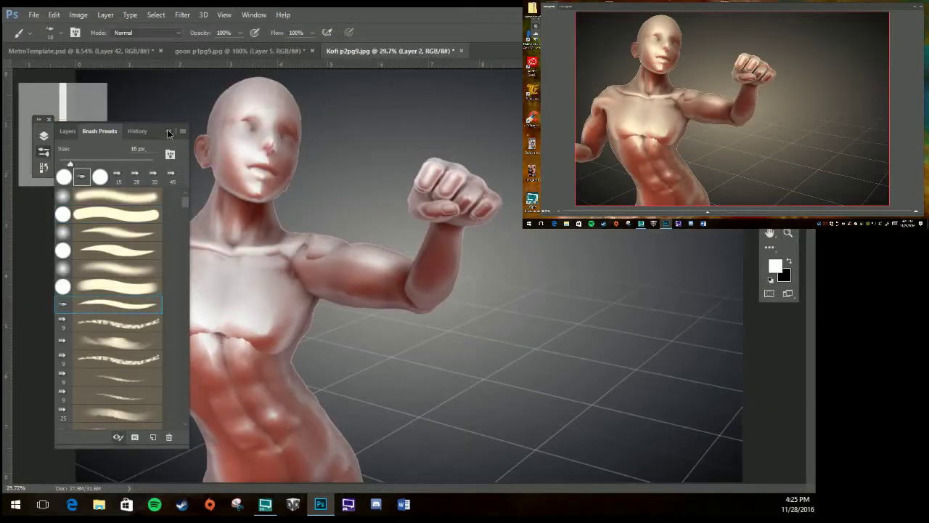
{"action": "left_click", "coordinate": [168, 132]}
In black, sketch the visor band, head arc, jaw outlines and chin.
{"action": "key", "text": "x"}
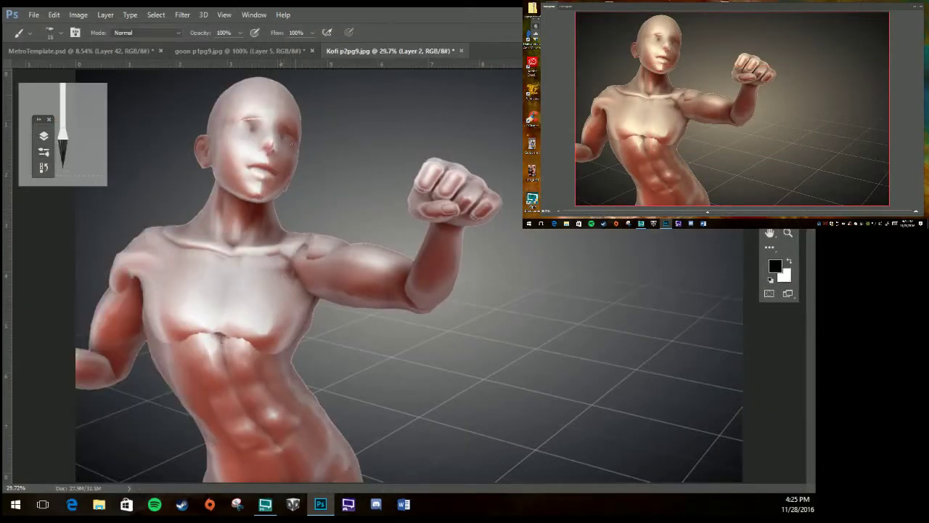
{"action": "mouse_move", "coordinate": [230, 120]}
{"action": "left_mouse_down"}
{"action": "mouse_move", "coordinate": [302, 141]}
{"action": "mouse_move", "coordinate": [293, 128]}
{"action": "left_mouse_up"}
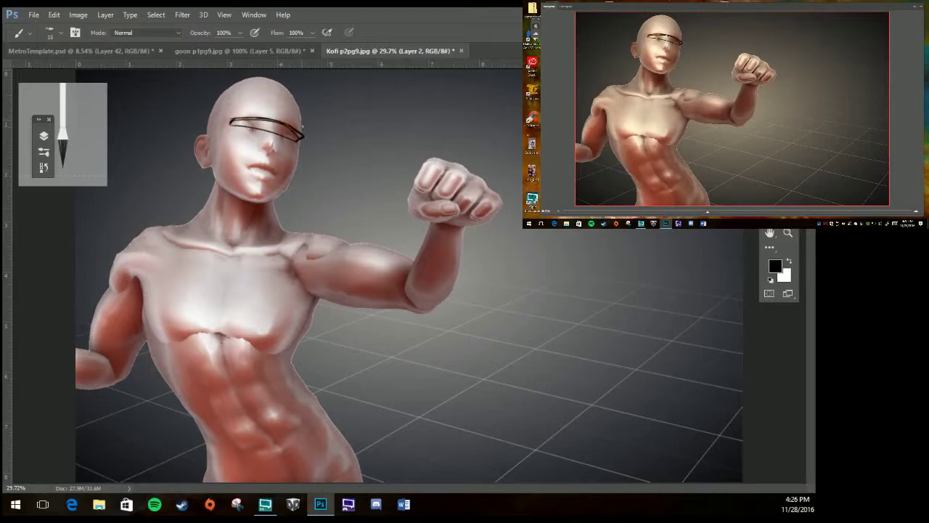
{"action": "left_click_drag", "start_coordinate": [228, 120], "coordinate": [299, 120]}
{"action": "mouse_move", "coordinate": [229, 86]}
{"action": "left_mouse_down"}
{"action": "mouse_move", "coordinate": [224, 126]}
{"action": "mouse_move", "coordinate": [303, 145]}
{"action": "left_mouse_up"}
{"action": "left_click_drag", "start_coordinate": [230, 123], "coordinate": [296, 138]}
{"action": "left_click_drag", "start_coordinate": [305, 140], "coordinate": [285, 191]}
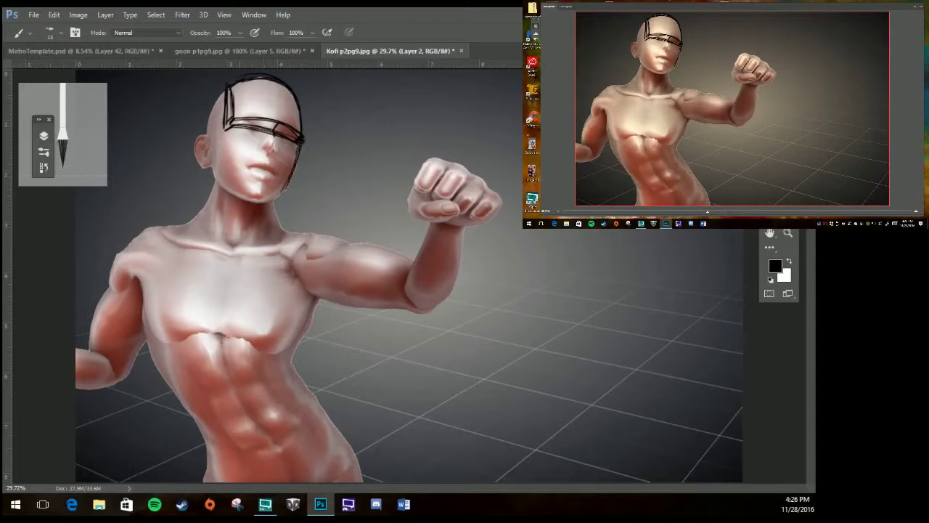
{"action": "left_click_drag", "start_coordinate": [231, 126], "coordinate": [230, 160]}
{"action": "left_click_drag", "start_coordinate": [219, 129], "coordinate": [241, 199]}
{"action": "left_click_drag", "start_coordinate": [241, 202], "coordinate": [293, 174]}
Add the ear, neck sides, eye shape and open mouth with teeth.
{"action": "left_click_drag", "start_coordinate": [270, 204], "coordinate": [283, 187]}
{"action": "mouse_move", "coordinate": [218, 119]}
{"action": "left_mouse_down"}
{"action": "mouse_move", "coordinate": [215, 154]}
{"action": "mouse_move", "coordinate": [222, 89]}
{"action": "mouse_move", "coordinate": [205, 213]}
{"action": "left_mouse_up"}
{"action": "mouse_move", "coordinate": [217, 144]}
{"action": "left_mouse_down"}
{"action": "mouse_move", "coordinate": [239, 202]}
{"action": "mouse_move", "coordinate": [279, 236]}
{"action": "left_mouse_up"}
{"action": "left_click_drag", "start_coordinate": [215, 186], "coordinate": [198, 221]}
{"action": "left_click_drag", "start_coordinate": [209, 203], "coordinate": [161, 228]}
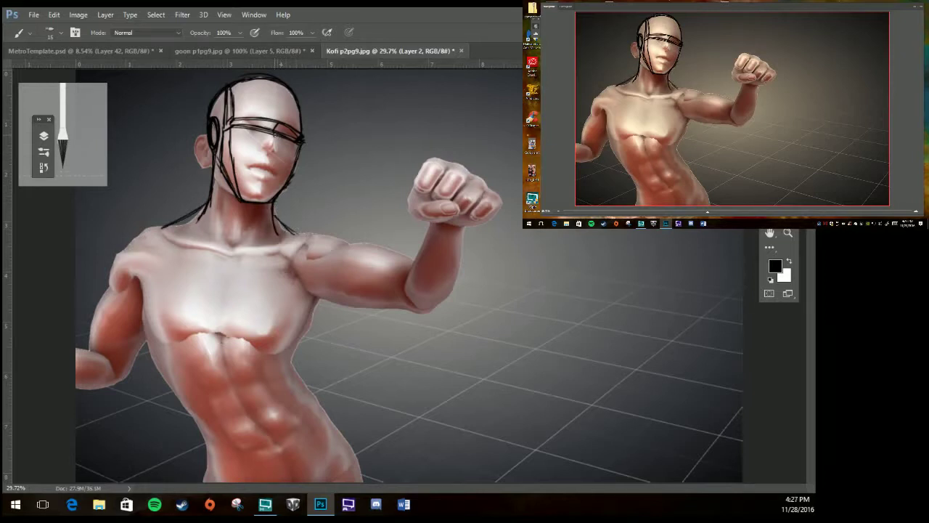
{"action": "mouse_move", "coordinate": [275, 147]}
{"action": "left_mouse_down"}
{"action": "mouse_move", "coordinate": [247, 169]}
{"action": "mouse_move", "coordinate": [270, 164]}
{"action": "mouse_move", "coordinate": [274, 174]}
{"action": "mouse_move", "coordinate": [258, 179]}
{"action": "left_mouse_up"}
{"action": "left_click_drag", "start_coordinate": [254, 180], "coordinate": [275, 173]}
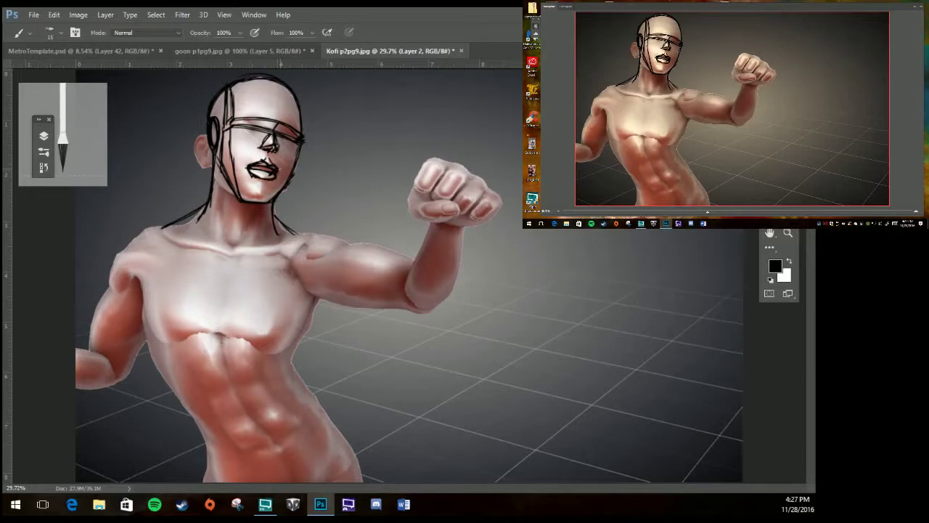
Sketch the collarbones, neck lines, right shoulder, upper arm, forearm and chest centre line.
{"action": "left_click_drag", "start_coordinate": [171, 233], "coordinate": [214, 240]}
{"action": "left_click_drag", "start_coordinate": [238, 248], "coordinate": [293, 237]}
{"action": "left_click_drag", "start_coordinate": [240, 214], "coordinate": [254, 236]}
{"action": "left_click_drag", "start_coordinate": [211, 198], "coordinate": [225, 240]}
{"action": "left_click_drag", "start_coordinate": [219, 171], "coordinate": [228, 237]}
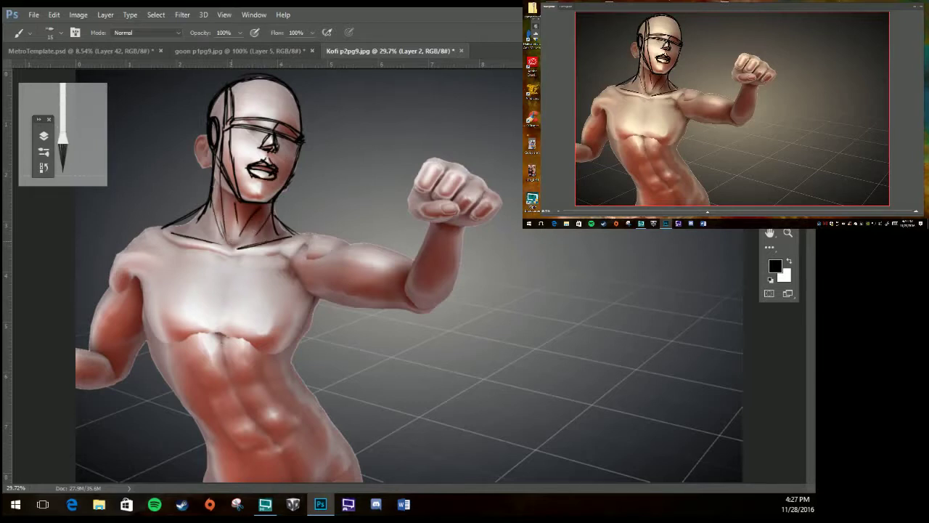
{"action": "mouse_move", "coordinate": [289, 236]}
{"action": "left_mouse_down"}
{"action": "mouse_move", "coordinate": [327, 227]}
{"action": "mouse_move", "coordinate": [417, 258]}
{"action": "left_mouse_up"}
{"action": "mouse_move", "coordinate": [308, 268]}
{"action": "left_mouse_down"}
{"action": "mouse_move", "coordinate": [394, 302]}
{"action": "mouse_move", "coordinate": [297, 341]}
{"action": "left_mouse_up"}
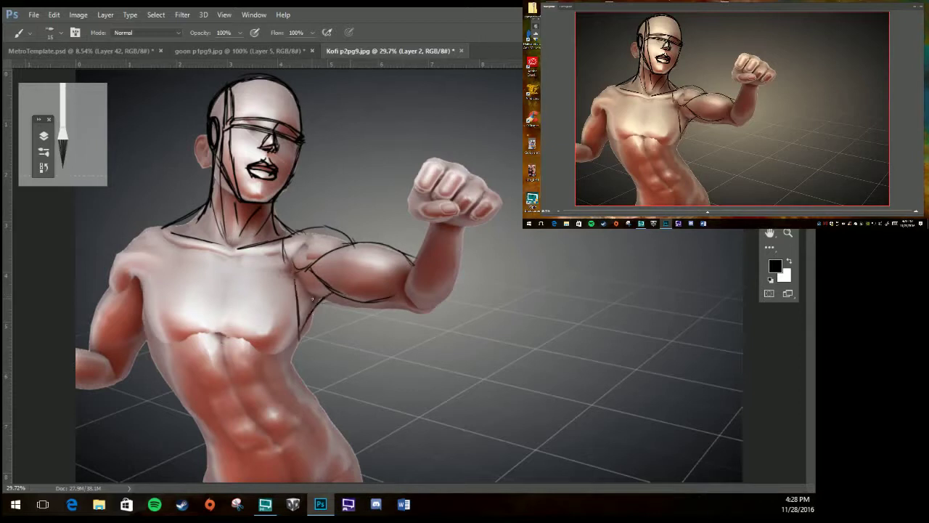
{"action": "left_click_drag", "start_coordinate": [310, 299], "coordinate": [401, 312]}
{"action": "left_click_drag", "start_coordinate": [415, 241], "coordinate": [433, 311]}
{"action": "left_click_drag", "start_coordinate": [407, 266], "coordinate": [435, 310]}
{"action": "left_click_drag", "start_coordinate": [457, 239], "coordinate": [459, 283]}
Sketch the pecs, left shoulder and arm, abdominal muscles, obliques and pelvis line.
{"action": "left_click_drag", "start_coordinate": [219, 251], "coordinate": [215, 329]}
{"action": "left_click_drag", "start_coordinate": [160, 244], "coordinate": [145, 322]}
{"action": "left_click_drag", "start_coordinate": [145, 325], "coordinate": [296, 349]}
{"action": "left_click_drag", "start_coordinate": [156, 224], "coordinate": [109, 294]}
{"action": "mouse_move", "coordinate": [109, 299]}
{"action": "left_mouse_down"}
{"action": "mouse_move", "coordinate": [144, 282]}
{"action": "mouse_move", "coordinate": [89, 349]}
{"action": "left_mouse_up"}
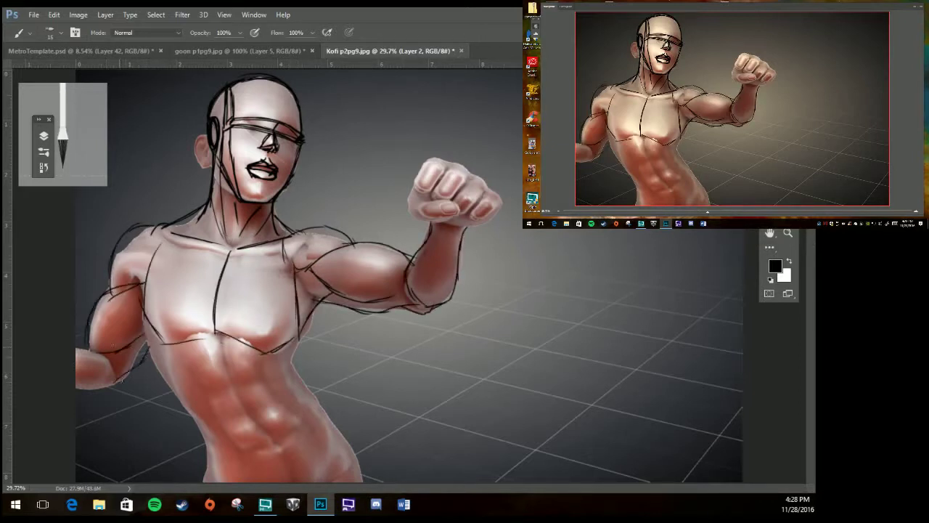
{"action": "left_click_drag", "start_coordinate": [149, 347], "coordinate": [115, 381]}
{"action": "left_click_drag", "start_coordinate": [131, 373], "coordinate": [79, 392]}
{"action": "mouse_move", "coordinate": [145, 314]}
{"action": "left_mouse_down"}
{"action": "mouse_move", "coordinate": [143, 339]}
{"action": "mouse_move", "coordinate": [171, 369]}
{"action": "left_mouse_up"}
{"action": "left_click_drag", "start_coordinate": [196, 335], "coordinate": [177, 372]}
{"action": "left_click_drag", "start_coordinate": [255, 343], "coordinate": [212, 413]}
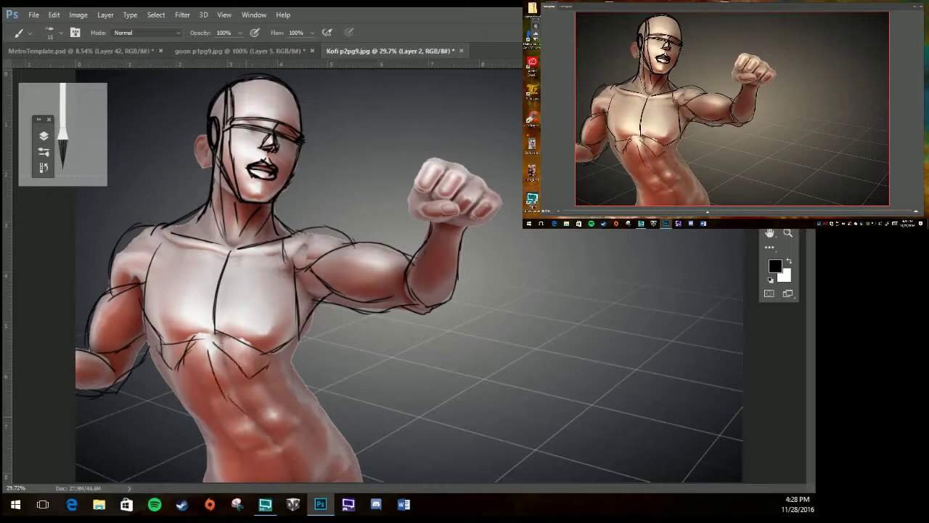
{"action": "left_click_drag", "start_coordinate": [190, 372], "coordinate": [178, 412]}
{"action": "left_click_drag", "start_coordinate": [283, 369], "coordinate": [247, 448]}
{"action": "left_click_drag", "start_coordinate": [328, 307], "coordinate": [276, 434]}
{"action": "left_click_drag", "start_coordinate": [155, 319], "coordinate": [143, 370]}
{"action": "mouse_move", "coordinate": [196, 343]}
{"action": "left_mouse_down"}
{"action": "mouse_move", "coordinate": [203, 449]}
{"action": "mouse_move", "coordinate": [334, 425]}
{"action": "left_mouse_up"}
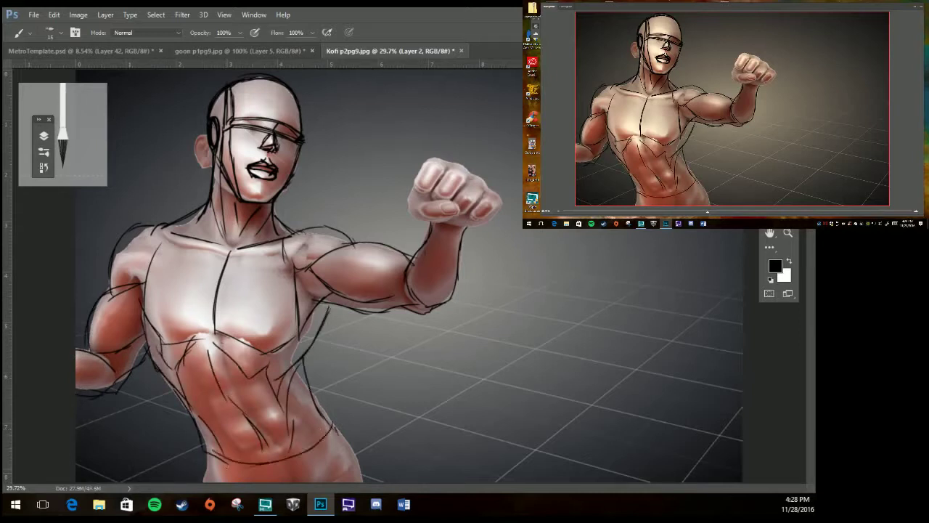
{"action": "left_click_drag", "start_coordinate": [211, 445], "coordinate": [207, 481]}
{"action": "mouse_move", "coordinate": [356, 424]}
{"action": "left_mouse_down"}
{"action": "mouse_move", "coordinate": [334, 451]}
{"action": "mouse_move", "coordinate": [363, 480]}
{"action": "left_mouse_up"}
{"action": "mouse_move", "coordinate": [328, 437]}
{"action": "left_mouse_down"}
{"action": "mouse_move", "coordinate": [247, 474]}
{"action": "mouse_move", "coordinate": [261, 458]}
{"action": "left_mouse_up"}
Outline the raised fist with its knuckle and finger lines.
{"action": "mouse_move", "coordinate": [433, 158]}
{"action": "left_mouse_down"}
{"action": "mouse_move", "coordinate": [494, 195]}
{"action": "mouse_move", "coordinate": [436, 186]}
{"action": "left_mouse_up"}
{"action": "mouse_move", "coordinate": [434, 159]}
{"action": "left_mouse_down"}
{"action": "mouse_move", "coordinate": [417, 194]}
{"action": "mouse_move", "coordinate": [434, 193]}
{"action": "left_mouse_up"}
{"action": "mouse_move", "coordinate": [444, 173]}
{"action": "left_mouse_down"}
{"action": "mouse_move", "coordinate": [469, 197]}
{"action": "mouse_move", "coordinate": [472, 176]}
{"action": "left_mouse_up"}
{"action": "mouse_move", "coordinate": [450, 184]}
{"action": "left_mouse_down"}
{"action": "mouse_move", "coordinate": [431, 201]}
{"action": "mouse_move", "coordinate": [488, 190]}
{"action": "left_mouse_up"}
{"action": "left_click_drag", "start_coordinate": [459, 183], "coordinate": [495, 211]}
{"action": "left_click_drag", "start_coordinate": [466, 217], "coordinate": [498, 209]}
{"action": "left_click_drag", "start_coordinate": [487, 217], "coordinate": [448, 228]}
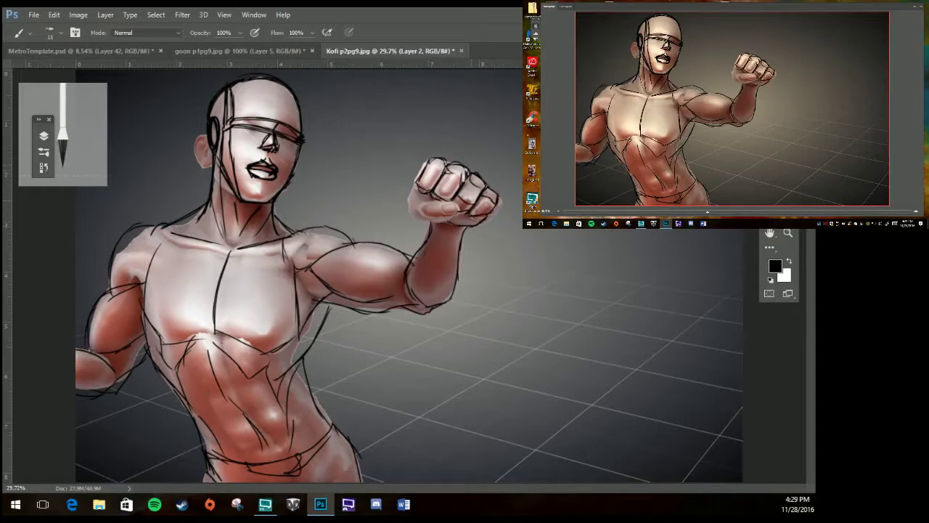
{"action": "left_click_drag", "start_coordinate": [421, 190], "coordinate": [449, 203]}
{"action": "mouse_move", "coordinate": [408, 187]}
{"action": "left_mouse_down"}
{"action": "mouse_move", "coordinate": [419, 208]}
{"action": "mouse_move", "coordinate": [458, 222]}
{"action": "mouse_move", "coordinate": [428, 207]}
{"action": "left_mouse_up"}
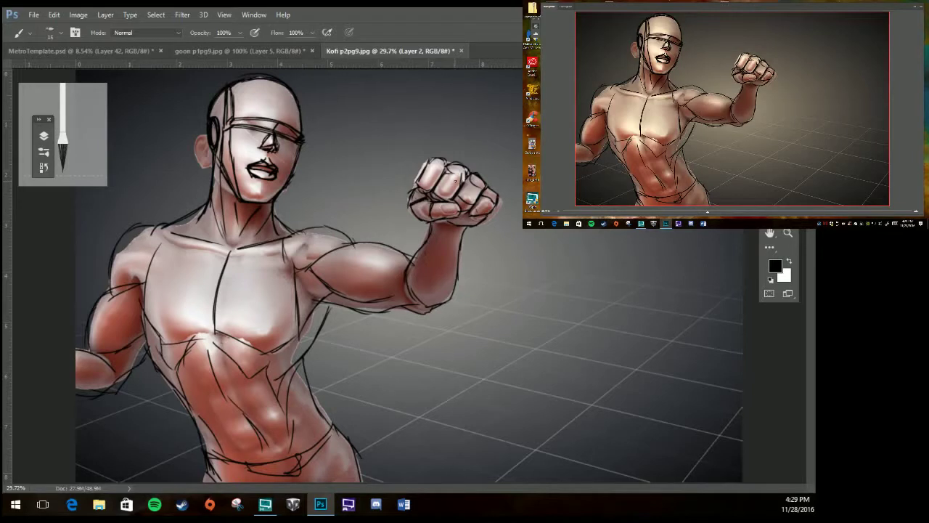
{"action": "left_click", "coordinate": [44, 135]}
Fade the sketch layer, add a new layer, and redraw the neck, collar and hair strokes.
{"action": "mouse_move", "coordinate": [182, 180]}
{"action": "left_mouse_down"}
{"action": "mouse_move", "coordinate": [167, 180]}
{"action": "mouse_move", "coordinate": [190, 234]}
{"action": "left_mouse_up"}
{"action": "left_click", "coordinate": [157, 441]}
{"action": "mouse_move", "coordinate": [274, 231]}
{"action": "left_mouse_down"}
{"action": "mouse_move", "coordinate": [305, 212]}
{"action": "mouse_move", "coordinate": [275, 249]}
{"action": "left_mouse_up"}
{"action": "left_click_drag", "start_coordinate": [279, 210], "coordinate": [279, 224]}
{"action": "left_click_drag", "start_coordinate": [286, 190], "coordinate": [302, 218]}
{"action": "mouse_move", "coordinate": [208, 179]}
{"action": "left_mouse_down"}
{"action": "mouse_move", "coordinate": [186, 200]}
{"action": "mouse_move", "coordinate": [206, 201]}
{"action": "left_mouse_up"}
{"action": "left_click_drag", "start_coordinate": [286, 184], "coordinate": [274, 204]}
Redraw the left face and jaw, both eyes, the eyebrow and the ear.
{"action": "left_click_drag", "start_coordinate": [231, 135], "coordinate": [237, 177]}
{"action": "mouse_move", "coordinate": [223, 139]}
{"action": "left_mouse_down"}
{"action": "mouse_move", "coordinate": [221, 172]}
{"action": "mouse_move", "coordinate": [240, 197]}
{"action": "left_mouse_up"}
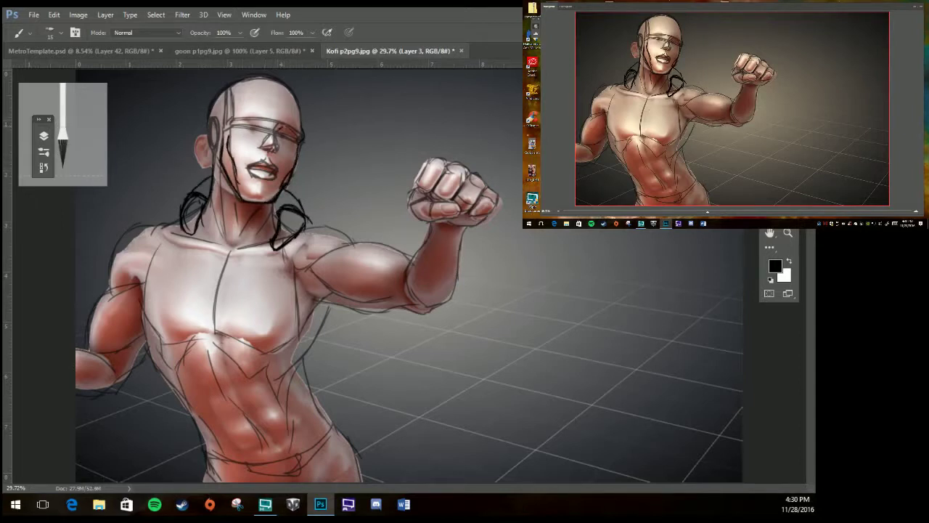
{"action": "mouse_move", "coordinate": [242, 122]}
{"action": "left_mouse_down"}
{"action": "mouse_move", "coordinate": [295, 128]}
{"action": "mouse_move", "coordinate": [265, 119]}
{"action": "left_mouse_up"}
{"action": "mouse_move", "coordinate": [240, 107]}
{"action": "left_mouse_down"}
{"action": "mouse_move", "coordinate": [264, 98]}
{"action": "mouse_move", "coordinate": [252, 116]}
{"action": "left_mouse_up"}
{"action": "left_click_drag", "start_coordinate": [243, 103], "coordinate": [261, 99]}
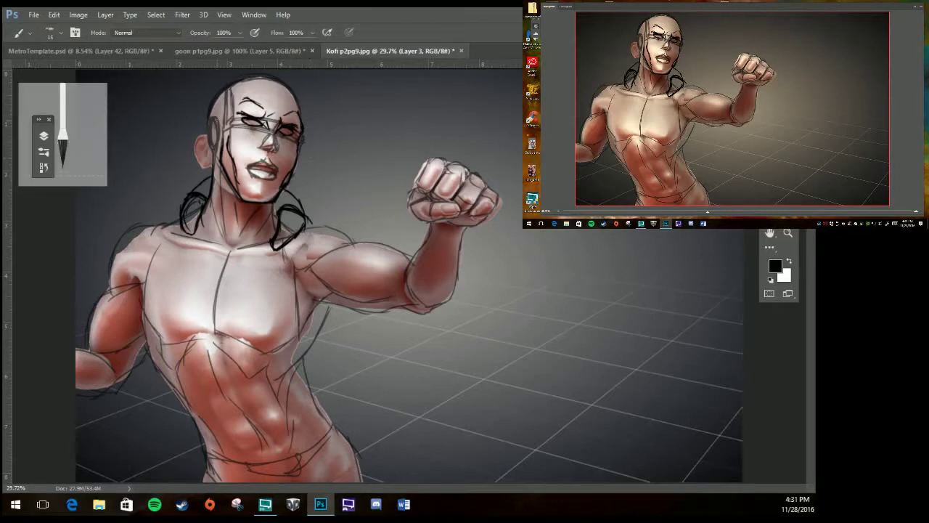
{"action": "left_click_drag", "start_coordinate": [214, 119], "coordinate": [207, 149]}
Sketch the bulky right and left shoulder shapes.
{"action": "mouse_move", "coordinate": [280, 205]}
{"action": "left_mouse_down"}
{"action": "mouse_move", "coordinate": [274, 227]}
{"action": "mouse_move", "coordinate": [343, 246]}
{"action": "mouse_move", "coordinate": [361, 211]}
{"action": "left_mouse_up"}
{"action": "mouse_move", "coordinate": [297, 255]}
{"action": "left_mouse_down"}
{"action": "mouse_move", "coordinate": [334, 218]}
{"action": "mouse_move", "coordinate": [363, 219]}
{"action": "left_mouse_up"}
{"action": "mouse_move", "coordinate": [344, 242]}
{"action": "left_mouse_down"}
{"action": "mouse_move", "coordinate": [382, 235]}
{"action": "mouse_move", "coordinate": [390, 244]}
{"action": "left_mouse_up"}
{"action": "left_click_drag", "start_coordinate": [347, 244], "coordinate": [387, 232]}
{"action": "left_click_drag", "start_coordinate": [190, 187], "coordinate": [134, 222]}
{"action": "left_click_drag", "start_coordinate": [179, 202], "coordinate": [115, 260]}
{"action": "mouse_move", "coordinate": [137, 216]}
{"action": "left_mouse_down"}
{"action": "mouse_move", "coordinate": [106, 264]}
{"action": "mouse_move", "coordinate": [113, 240]}
{"action": "left_mouse_up"}
{"action": "left_click_drag", "start_coordinate": [288, 246], "coordinate": [277, 261]}
{"action": "left_click_drag", "start_coordinate": [177, 230], "coordinate": [183, 245]}
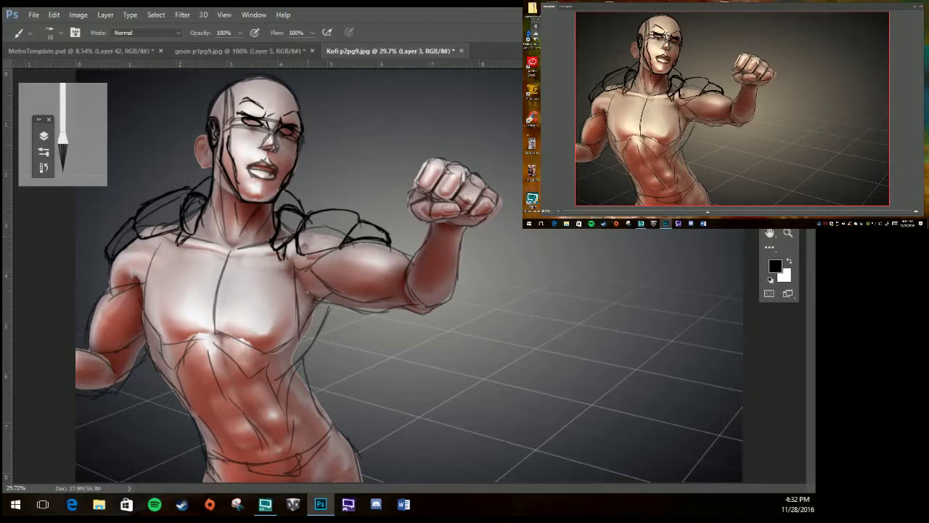
Draw long contour lines down the right chest and left torso.
{"action": "mouse_move", "coordinate": [282, 244]}
{"action": "left_mouse_down"}
{"action": "mouse_move", "coordinate": [305, 334]}
{"action": "mouse_move", "coordinate": [316, 329]}
{"action": "mouse_move", "coordinate": [314, 347]}
{"action": "left_mouse_up"}
{"action": "left_click_drag", "start_coordinate": [192, 236], "coordinate": [146, 312]}
{"action": "left_click_drag", "start_coordinate": [165, 257], "coordinate": [140, 328]}
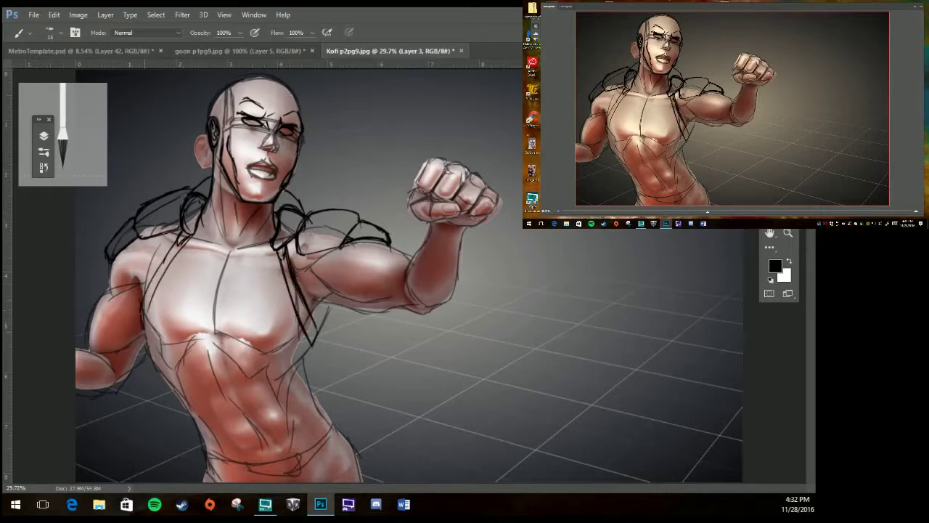
{"action": "left_click_drag", "start_coordinate": [190, 237], "coordinate": [143, 334]}
{"action": "left_click_drag", "start_coordinate": [173, 244], "coordinate": [139, 333]}
Sketch the elbow, forearm, wrist cuff, upper arm and armpit junction.
{"action": "left_click_drag", "start_coordinate": [410, 258], "coordinate": [456, 289]}
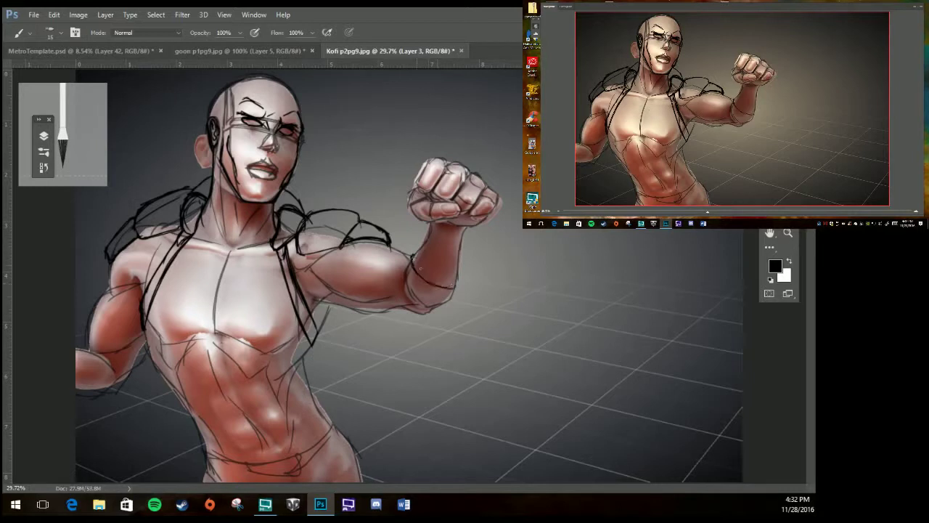
{"action": "mouse_move", "coordinate": [397, 249]}
{"action": "left_mouse_down"}
{"action": "mouse_move", "coordinate": [417, 266]}
{"action": "mouse_move", "coordinate": [431, 312]}
{"action": "left_mouse_up"}
{"action": "left_click_drag", "start_coordinate": [418, 310], "coordinate": [460, 290]}
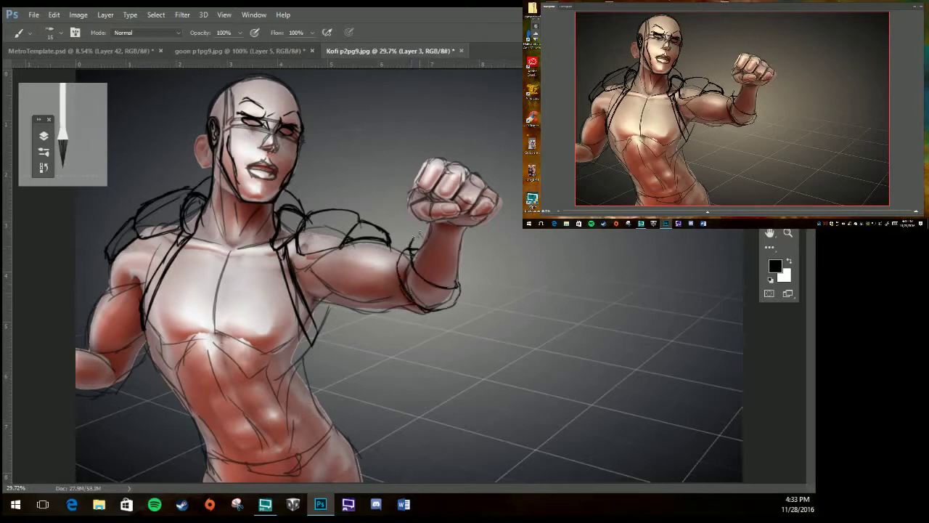
{"action": "mouse_move", "coordinate": [411, 228]}
{"action": "left_mouse_down"}
{"action": "mouse_move", "coordinate": [461, 257]}
{"action": "mouse_move", "coordinate": [464, 286]}
{"action": "left_mouse_up"}
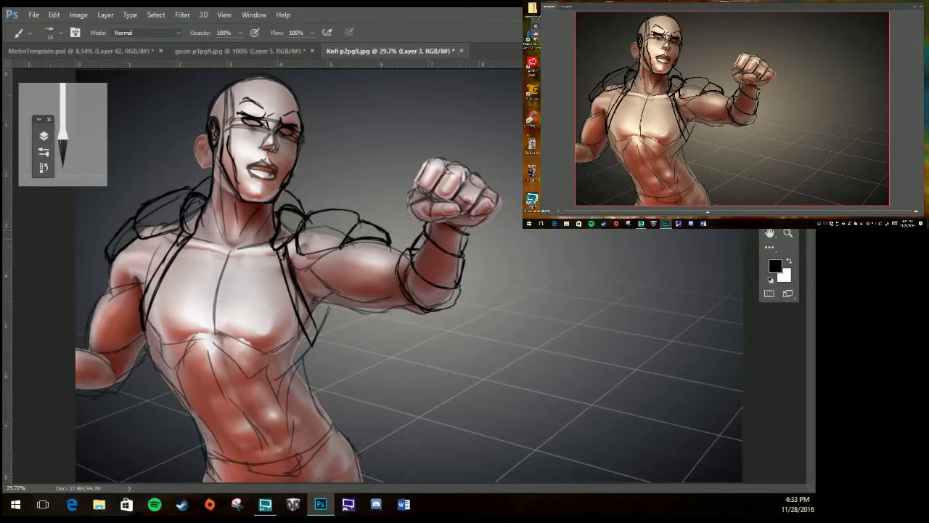
{"action": "left_click_drag", "start_coordinate": [447, 229], "coordinate": [472, 222]}
{"action": "left_click_drag", "start_coordinate": [385, 244], "coordinate": [370, 312]}
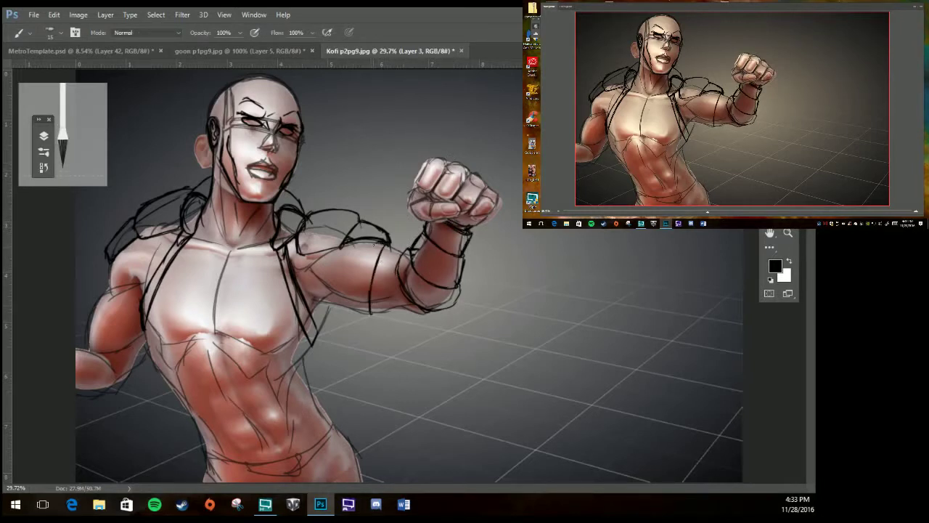
{"action": "left_click_drag", "start_coordinate": [376, 244], "coordinate": [365, 314]}
{"action": "left_click_drag", "start_coordinate": [330, 284], "coordinate": [319, 433]}
Sketch the abdomen and torso contours plus the left arm and forearm.
{"action": "left_click_drag", "start_coordinate": [305, 350], "coordinate": [258, 417]}
{"action": "mouse_move", "coordinate": [143, 267]}
{"action": "left_mouse_down"}
{"action": "mouse_move", "coordinate": [135, 304]}
{"action": "mouse_move", "coordinate": [171, 385]}
{"action": "mouse_move", "coordinate": [228, 430]}
{"action": "left_mouse_up"}
{"action": "left_click_drag", "start_coordinate": [193, 414], "coordinate": [235, 451]}
{"action": "mouse_move", "coordinate": [211, 198]}
{"action": "left_mouse_down"}
{"action": "mouse_move", "coordinate": [252, 222]}
{"action": "mouse_move", "coordinate": [275, 211]}
{"action": "left_mouse_up"}
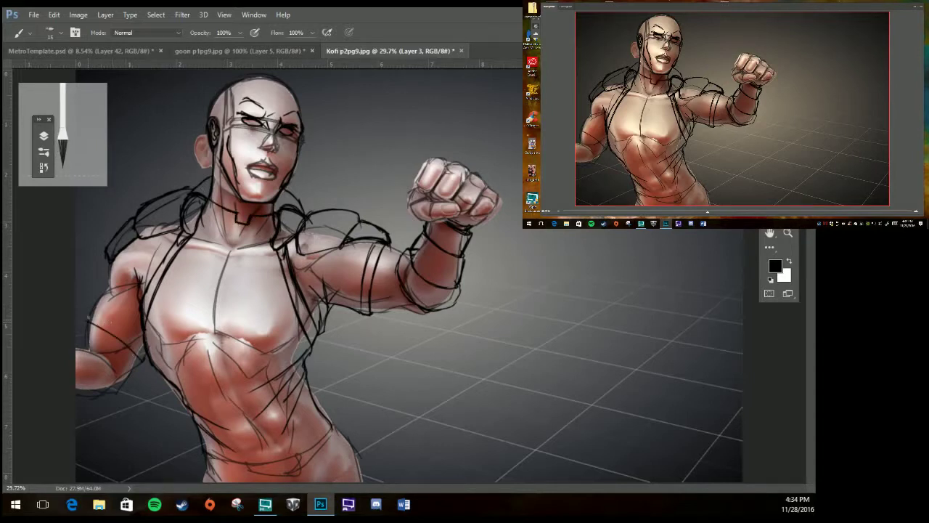
{"action": "left_click_drag", "start_coordinate": [95, 309], "coordinate": [111, 263]}
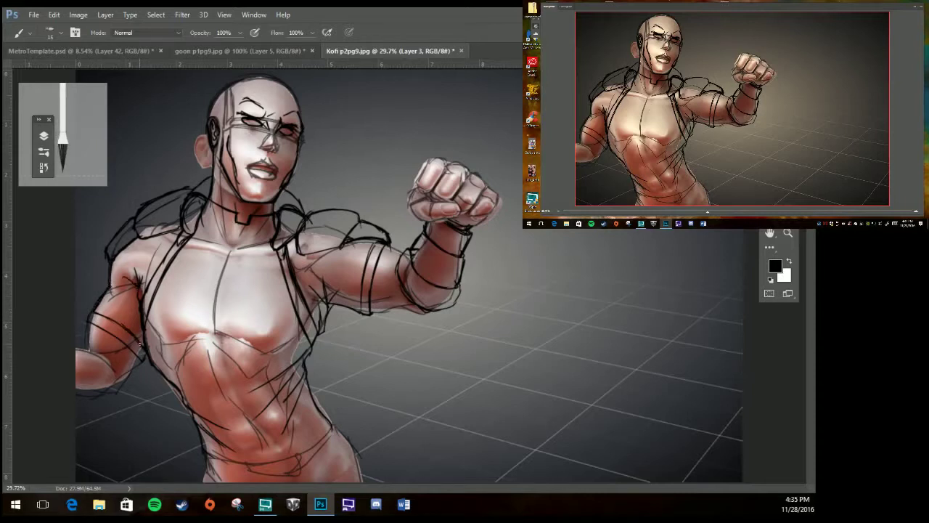
{"action": "left_click_drag", "start_coordinate": [375, 313], "coordinate": [411, 303]}
{"action": "left_click_drag", "start_coordinate": [78, 356], "coordinate": [102, 392]}
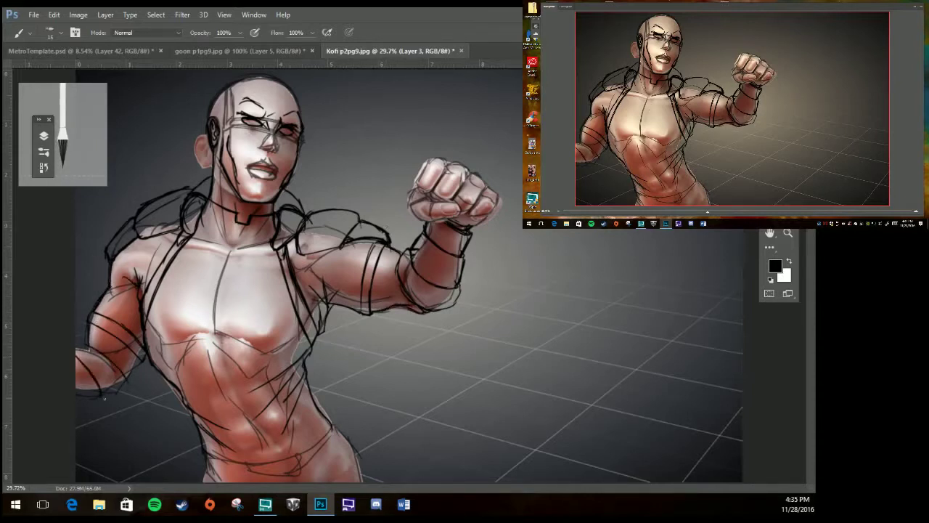
Draw the waistband curve along the lower torso and right hip, then the fist knuckles.
{"action": "key", "text": "e"}
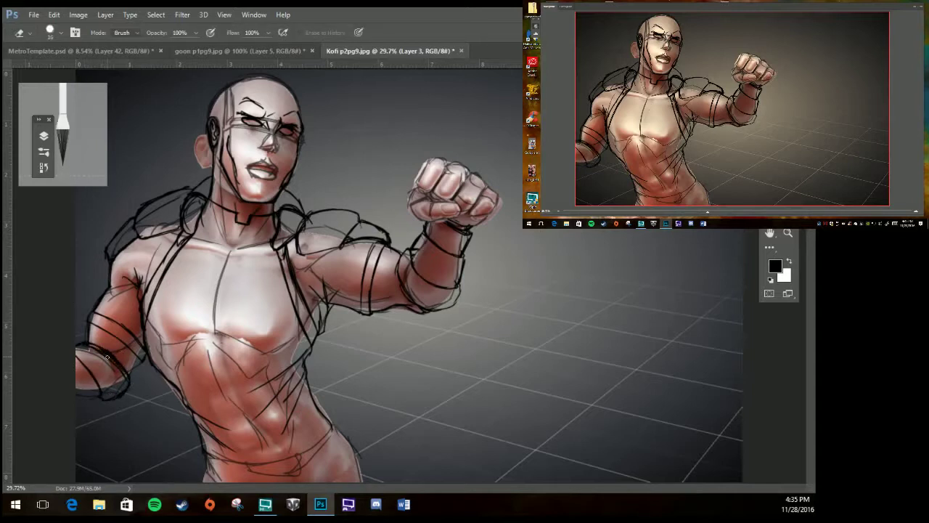
{"action": "key", "text": "b"}
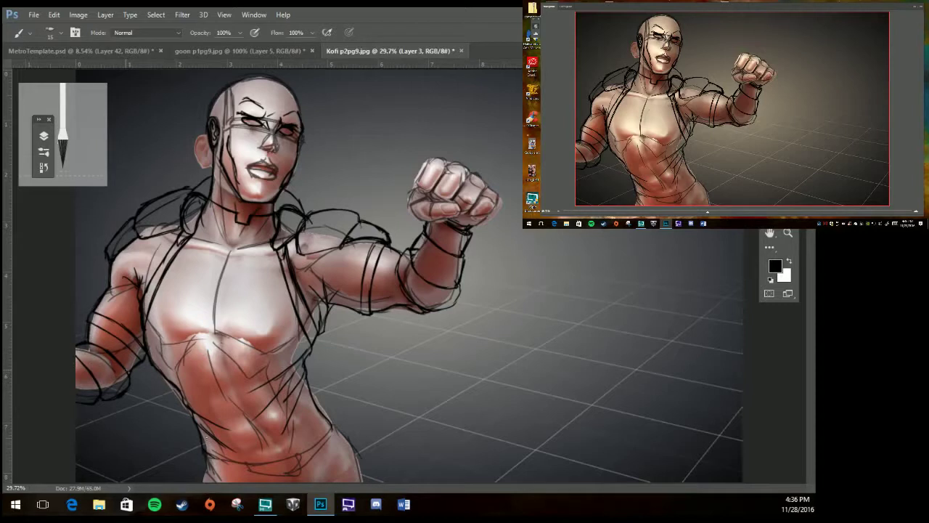
{"action": "mouse_move", "coordinate": [210, 461]}
{"action": "left_mouse_down"}
{"action": "mouse_move", "coordinate": [318, 464]}
{"action": "mouse_move", "coordinate": [340, 417]}
{"action": "mouse_move", "coordinate": [318, 449]}
{"action": "left_mouse_up"}
{"action": "mouse_move", "coordinate": [318, 450]}
{"action": "left_mouse_down"}
{"action": "mouse_move", "coordinate": [292, 448]}
{"action": "mouse_move", "coordinate": [305, 465]}
{"action": "left_mouse_up"}
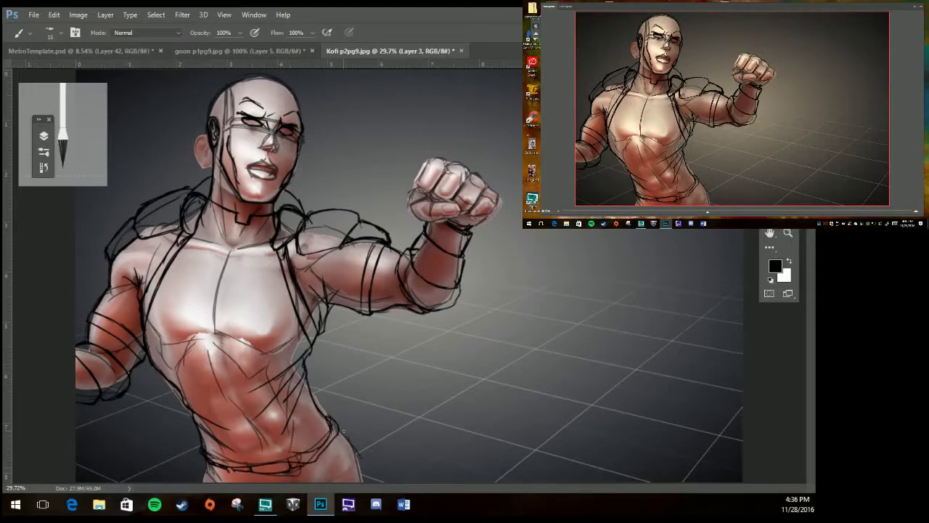
{"action": "left_click_drag", "start_coordinate": [341, 428], "coordinate": [359, 480]}
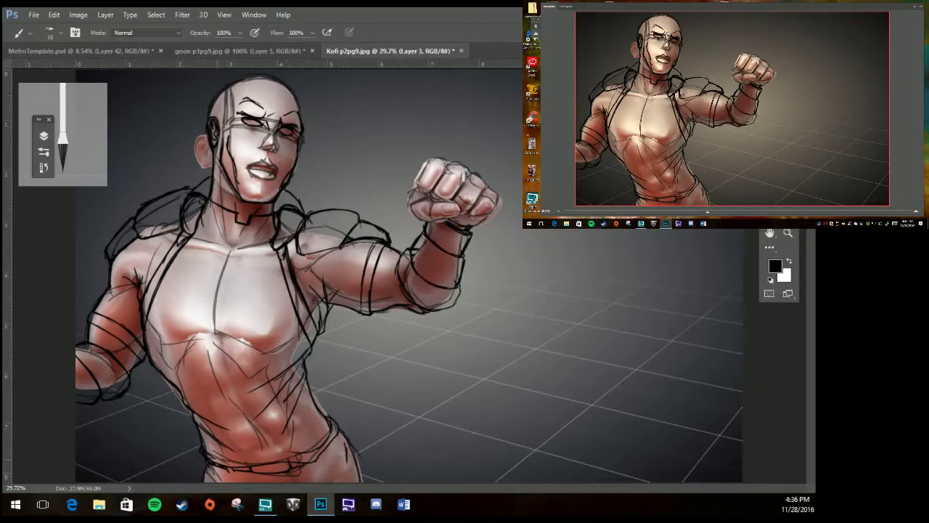
{"action": "mouse_move", "coordinate": [444, 164]}
{"action": "left_mouse_down"}
{"action": "mouse_move", "coordinate": [432, 202]}
{"action": "mouse_move", "coordinate": [449, 173]}
{"action": "mouse_move", "coordinate": [478, 218]}
{"action": "mouse_move", "coordinate": [422, 223]}
{"action": "left_mouse_up"}
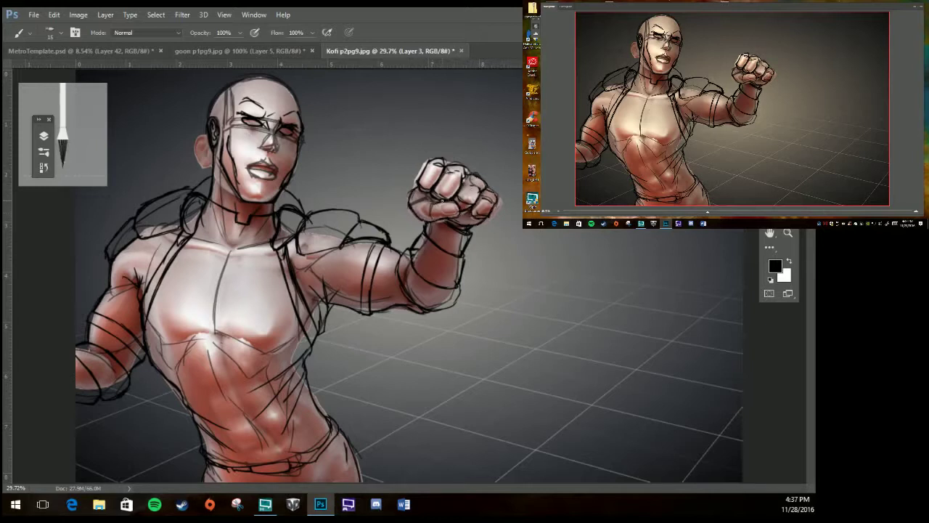
Toggle a layer's visibility to compare, then zoom in on the face.
{"action": "left_click", "coordinate": [44, 135]}
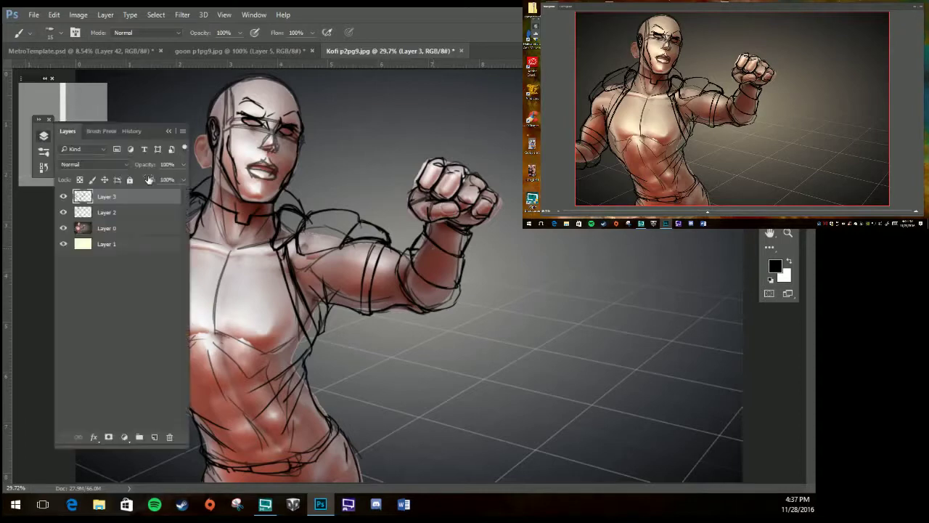
{"action": "left_click", "coordinate": [63, 212]}
{"action": "scroll", "coordinate": [269, 156], "scroll_direction": "up", "scroll_amount": 5}
{"action": "left_click", "coordinate": [168, 131]}
{"action": "scroll", "coordinate": [276, 217], "scroll_direction": "up", "scroll_amount": 3}
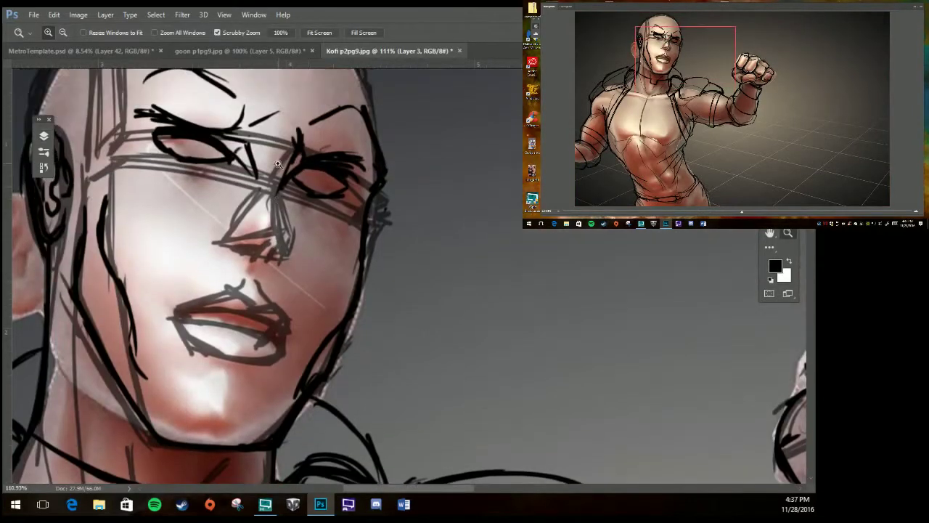
{"action": "key", "text": "b"}
Redraw the nose bridge, upper lip, lip line and lower lip.
{"action": "mouse_move", "coordinate": [279, 197]}
{"action": "left_mouse_down"}
{"action": "mouse_move", "coordinate": [290, 252]}
{"action": "mouse_move", "coordinate": [231, 249]}
{"action": "left_mouse_up"}
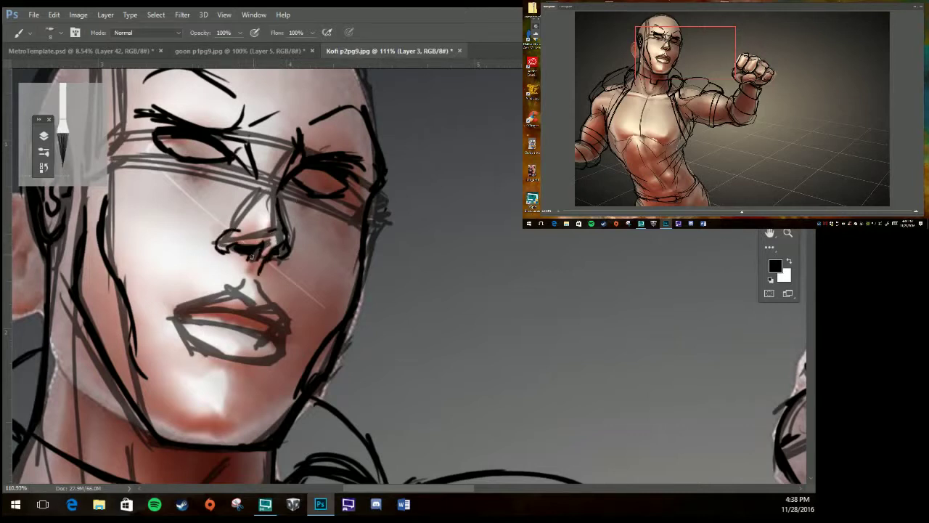
{"action": "mouse_move", "coordinate": [251, 218]}
{"action": "left_mouse_down"}
{"action": "mouse_move", "coordinate": [261, 188]}
{"action": "mouse_move", "coordinate": [268, 202]}
{"action": "left_mouse_up"}
{"action": "mouse_move", "coordinate": [260, 285]}
{"action": "left_mouse_down"}
{"action": "mouse_move", "coordinate": [270, 305]}
{"action": "mouse_move", "coordinate": [240, 297]}
{"action": "mouse_move", "coordinate": [181, 306]}
{"action": "left_mouse_up"}
{"action": "left_click_drag", "start_coordinate": [235, 285], "coordinate": [244, 299]}
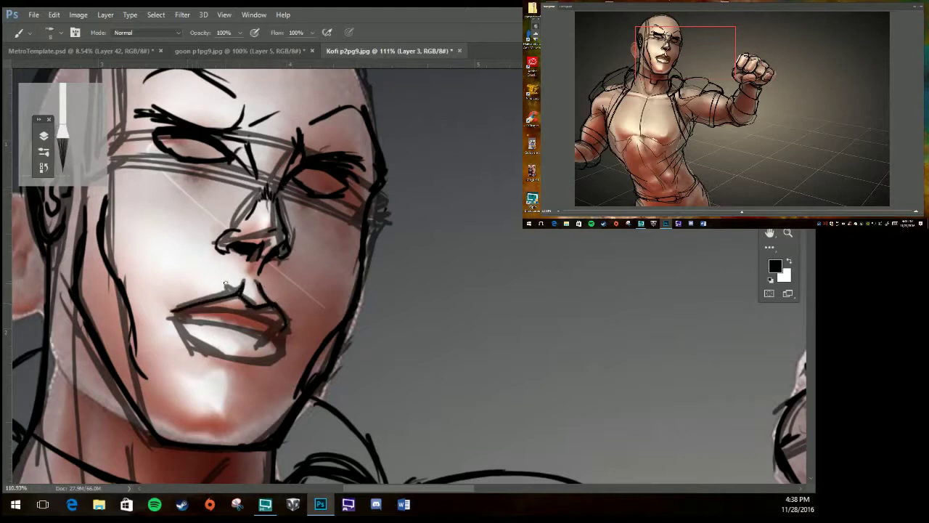
{"action": "left_click_drag", "start_coordinate": [174, 312], "coordinate": [280, 324]}
{"action": "left_click_drag", "start_coordinate": [166, 315], "coordinate": [278, 336]}
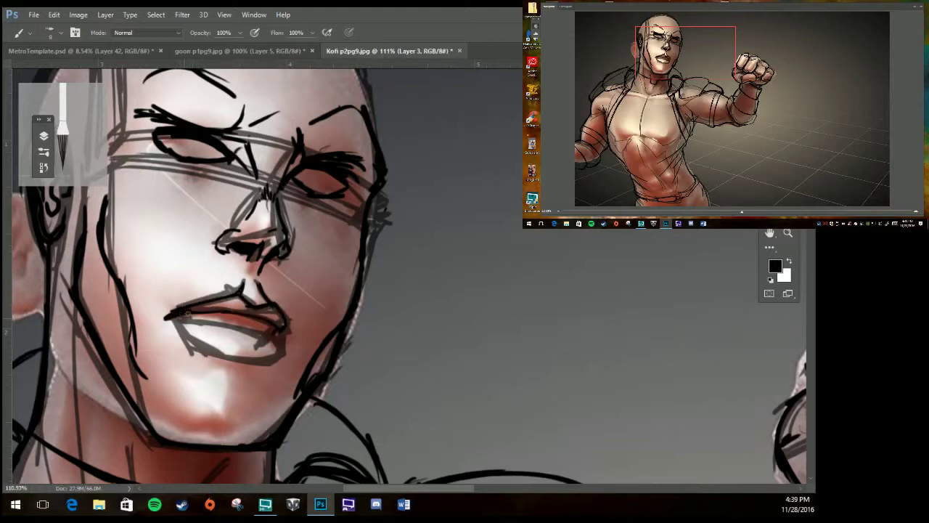
{"action": "left_click_drag", "start_coordinate": [167, 319], "coordinate": [279, 354]}
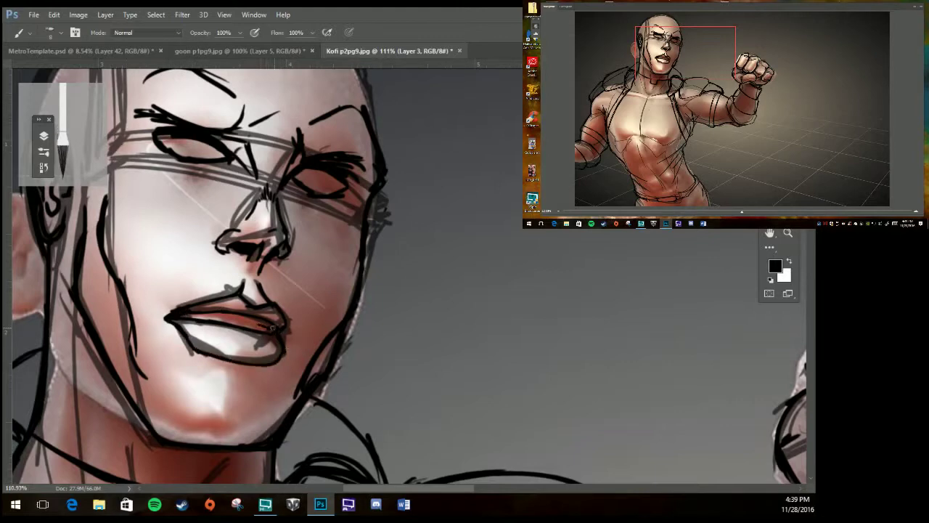
Zoom out to show the whole upper body and briefly hide the sketch layer to compare.
{"action": "key", "text": "z"}
{"action": "left_click_drag", "start_coordinate": [349, 198], "coordinate": [298, 200]}
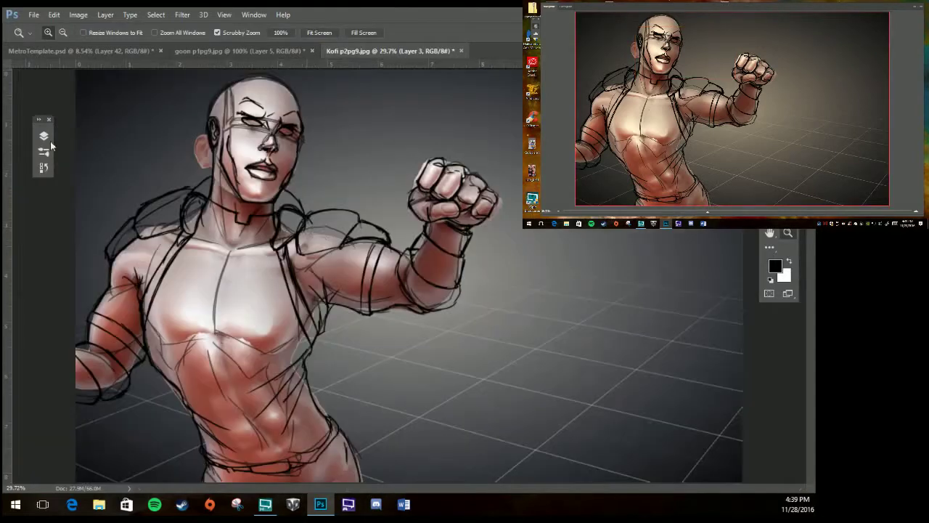
{"action": "key", "text": "F7"}
{"action": "left_click", "coordinate": [63, 212]}
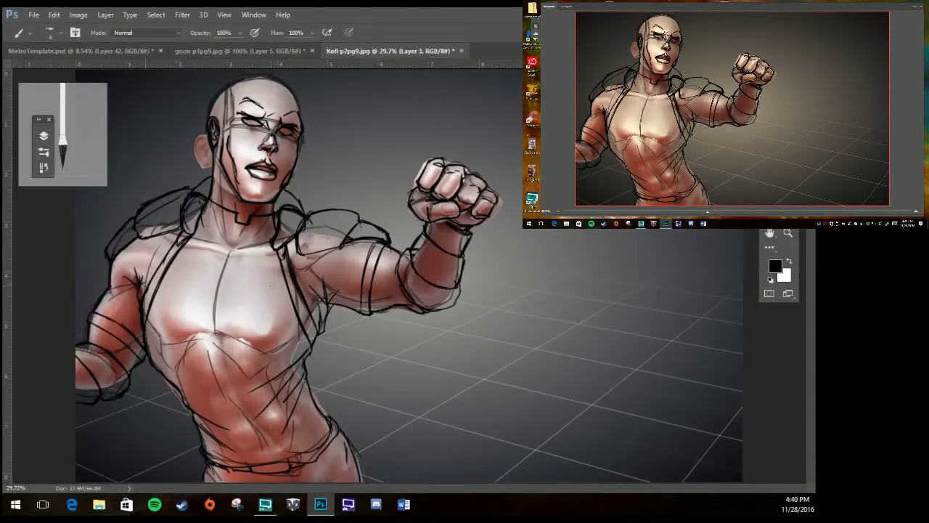
At brush size 38, sketch the sternum, under-pec and ab lines plus a head-top stroke.
{"action": "key", "text": "bracketright"}
{"action": "key", "text": "bracketright"}
{"action": "key", "text": "bracketright"}
{"action": "mouse_move", "coordinate": [231, 252]}
{"action": "left_mouse_down"}
{"action": "mouse_move", "coordinate": [214, 333]}
{"action": "mouse_move", "coordinate": [295, 332]}
{"action": "mouse_move", "coordinate": [213, 370]}
{"action": "left_mouse_up"}
{"action": "mouse_move", "coordinate": [181, 344]}
{"action": "left_mouse_down"}
{"action": "mouse_move", "coordinate": [217, 385]}
{"action": "mouse_move", "coordinate": [251, 458]}
{"action": "mouse_move", "coordinate": [161, 374]}
{"action": "left_mouse_up"}
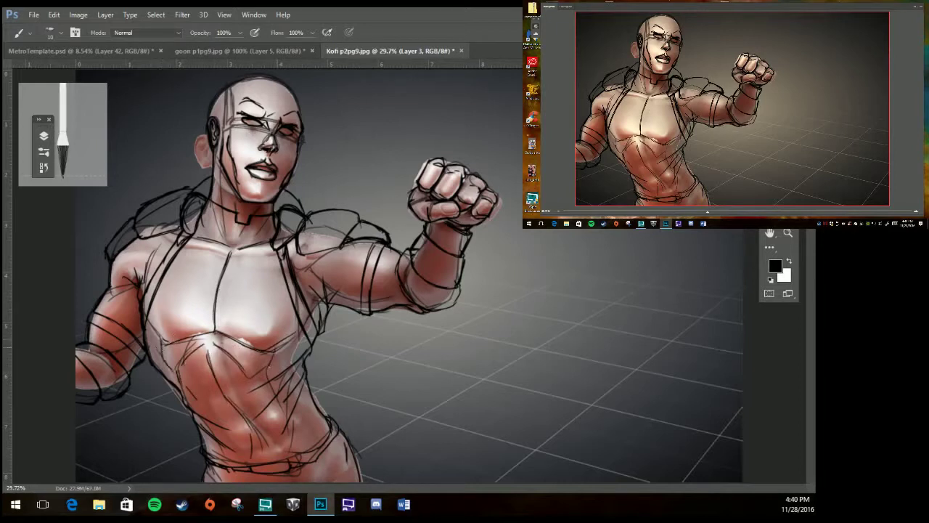
{"action": "left_click_drag", "start_coordinate": [254, 363], "coordinate": [273, 390]}
{"action": "left_click_drag", "start_coordinate": [299, 322], "coordinate": [290, 338]}
{"action": "left_click_drag", "start_coordinate": [219, 97], "coordinate": [280, 77]}
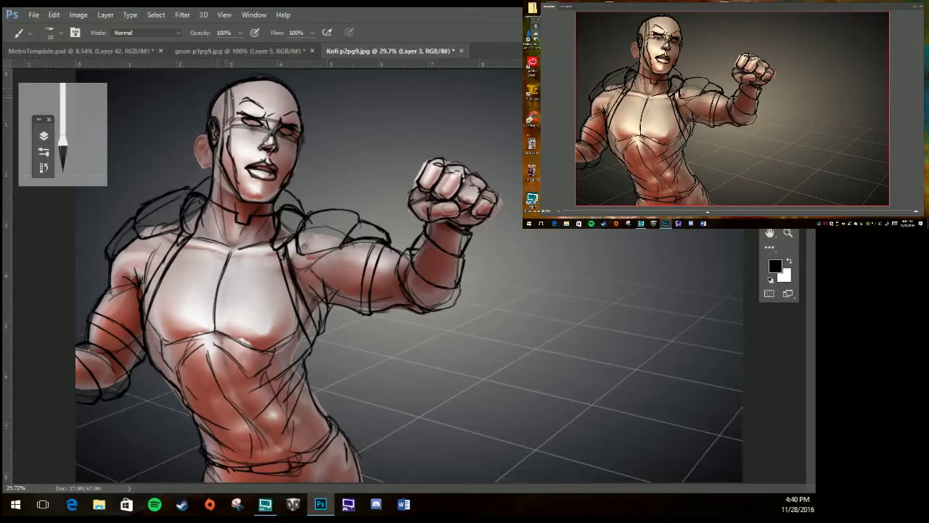
Erase part of the head-top stroke, then lower the painted Layer 0's opacity.
{"action": "key", "text": "e"}
{"action": "left_click_drag", "start_coordinate": [246, 75], "coordinate": [286, 77]}
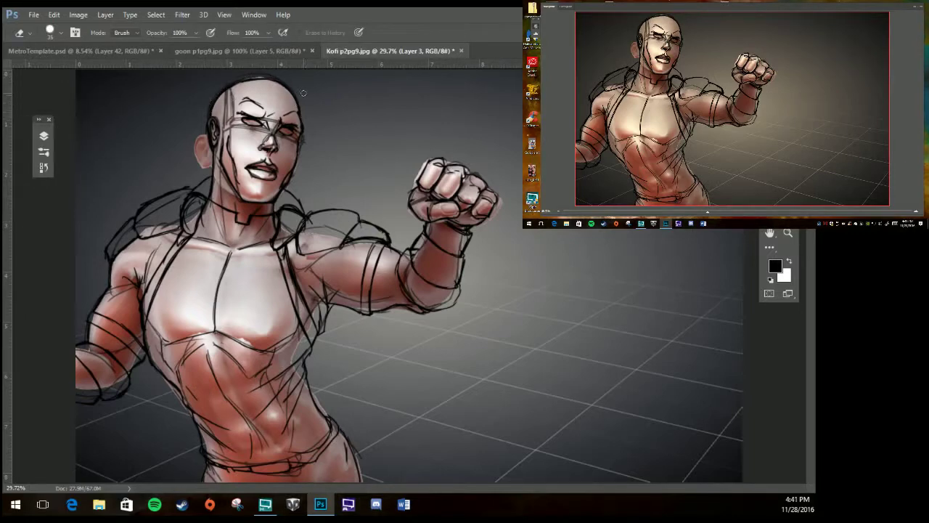
{"action": "left_click", "coordinate": [43, 138]}
{"action": "left_click", "coordinate": [63, 228]}
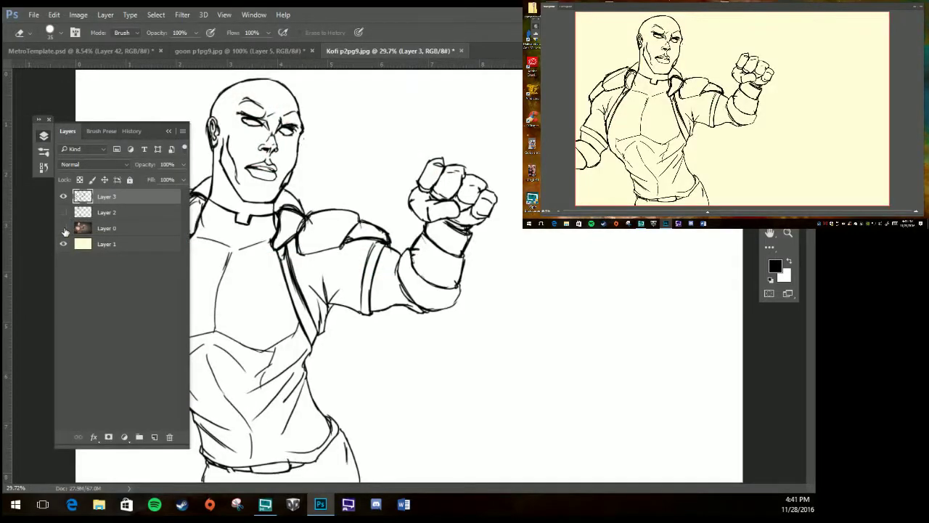
{"action": "left_click", "coordinate": [64, 228]}
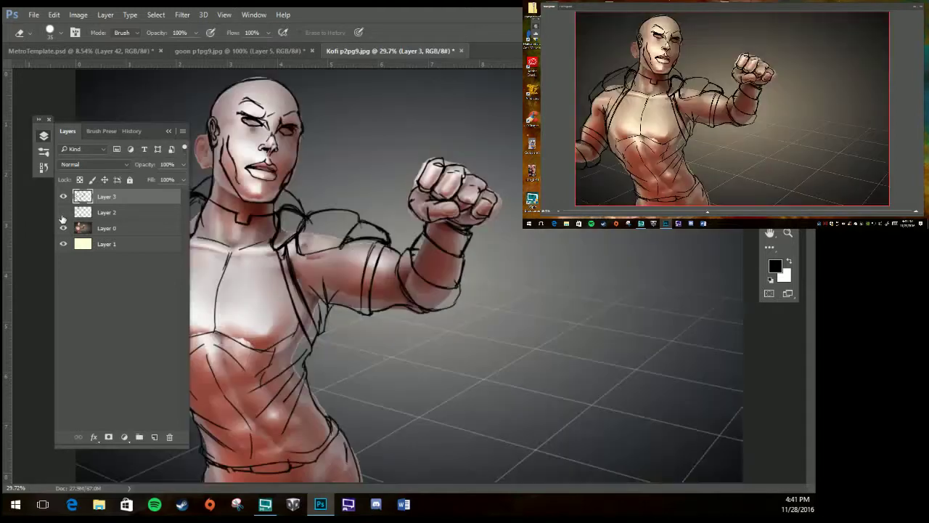
{"action": "left_click", "coordinate": [122, 229]}
{"action": "left_click", "coordinate": [155, 194]}
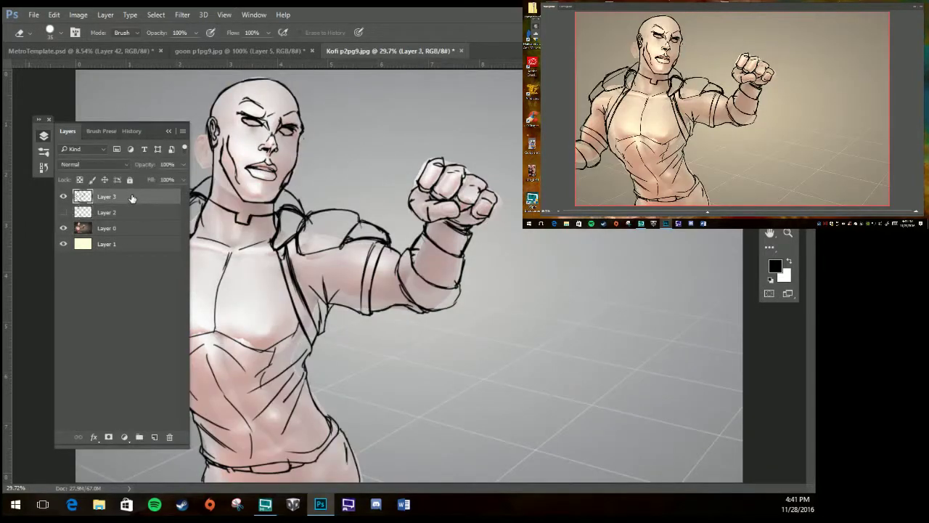
Ink short strokes under the eyes and on the nose, cheeks and chin.
{"action": "key", "text": "b"}
{"action": "scroll", "coordinate": [269, 82], "scroll_direction": "up", "scroll_amount": 5}
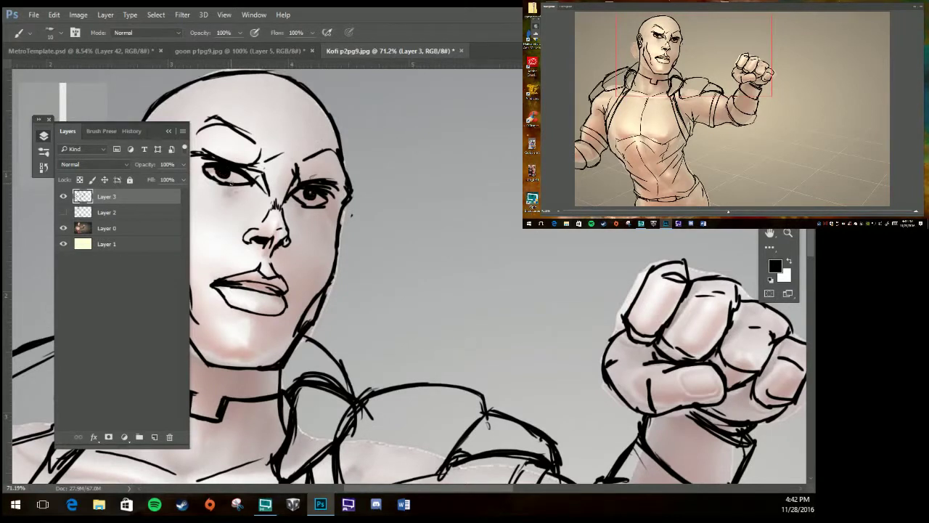
{"action": "left_click", "coordinate": [231, 185]}
{"action": "left_click_drag", "start_coordinate": [294, 200], "coordinate": [327, 212]}
{"action": "left_click_drag", "start_coordinate": [217, 190], "coordinate": [271, 214]}
{"action": "left_click_drag", "start_coordinate": [216, 234], "coordinate": [235, 228]}
{"action": "left_click_drag", "start_coordinate": [299, 238], "coordinate": [312, 251]}
{"action": "left_click_drag", "start_coordinate": [283, 321], "coordinate": [282, 338]}
Lighten the ear and cheek contour, add a right-cheek stroke, and erase stray linework.
{"action": "key", "text": "e"}
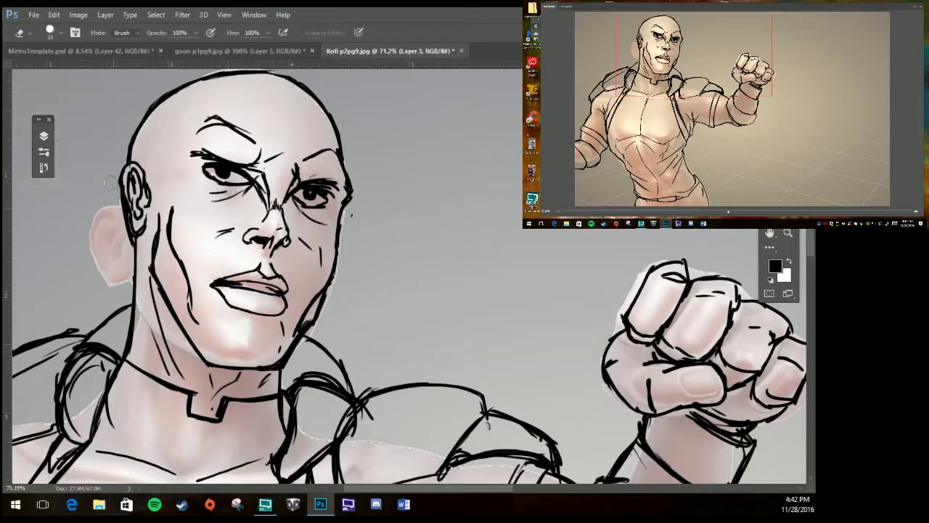
{"action": "left_click_drag", "start_coordinate": [109, 183], "coordinate": [132, 287]}
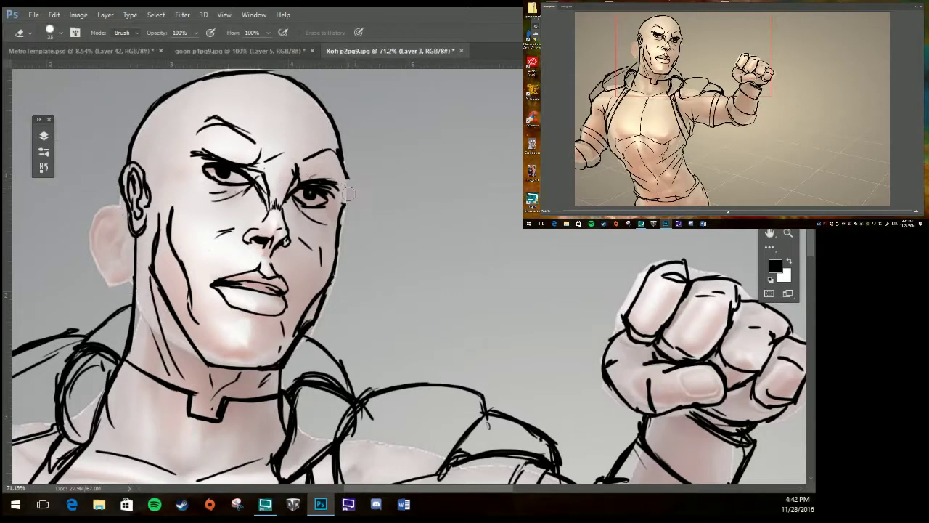
{"action": "key", "text": "b"}
{"action": "left_click_drag", "start_coordinate": [334, 247], "coordinate": [333, 270]}
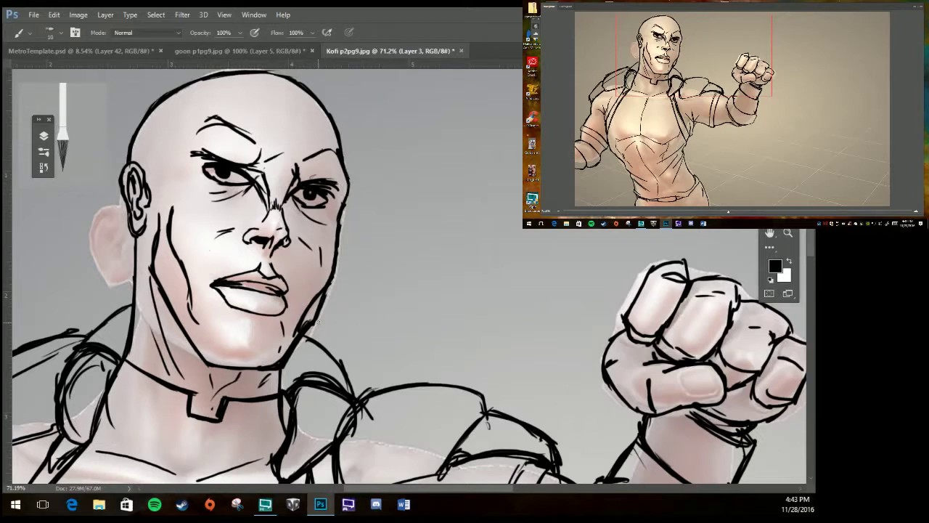
{"action": "key", "text": "e"}
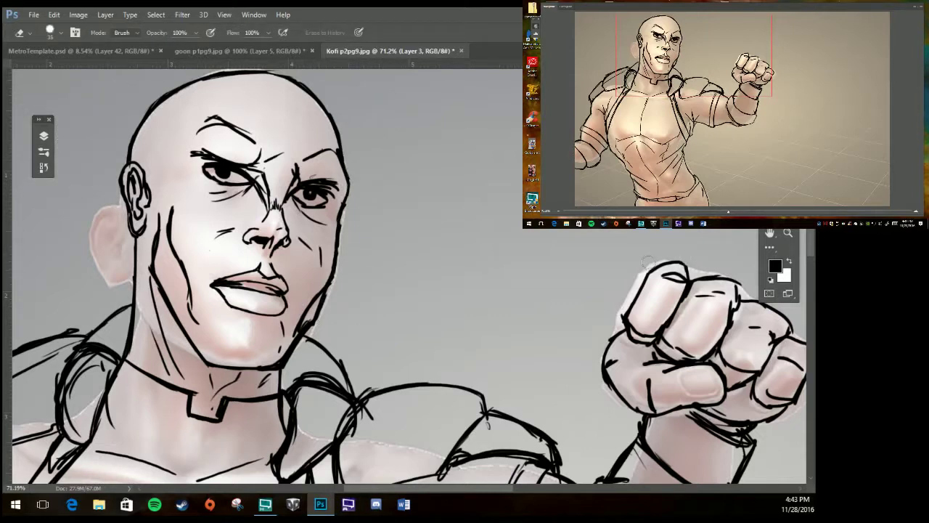
{"action": "left_click_drag", "start_coordinate": [501, 492], "coordinate": [544, 492]}
{"action": "key", "text": "b"}
{"action": "key", "text": "e"}
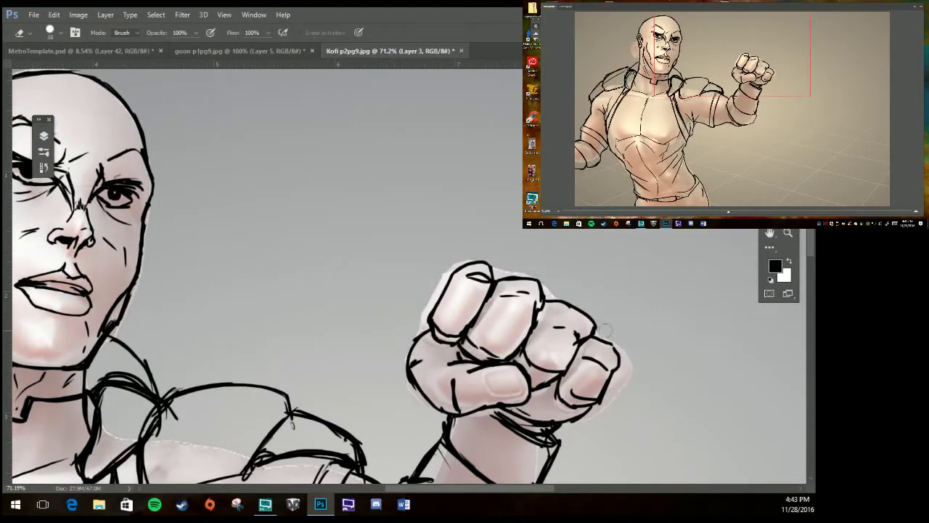
{"action": "key", "text": "b"}
{"action": "key", "text": "e"}
{"action": "key", "text": "b"}
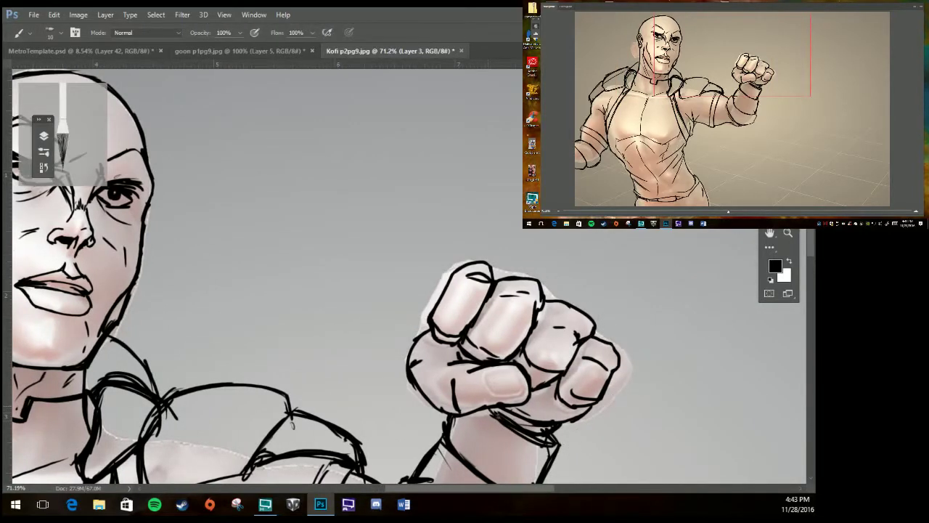
{"action": "key", "text": "e"}
{"action": "scroll", "coordinate": [404, 385], "scroll_direction": "down", "scroll_amount": 5}
{"action": "key", "text": "b"}
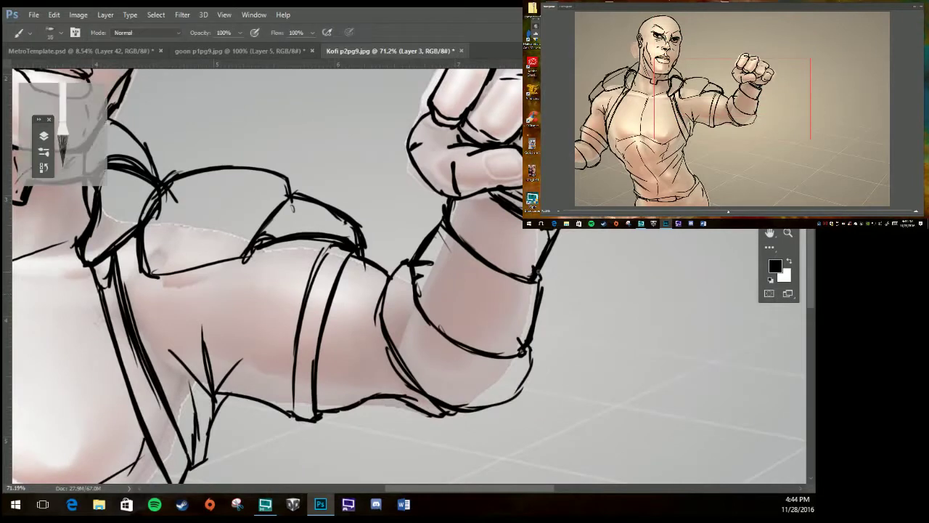
Ink the forearm, upper-arm and elbow contours and thicken the shoulder outlines.
{"action": "left_click_drag", "start_coordinate": [533, 349], "coordinate": [496, 402]}
{"action": "left_click_drag", "start_coordinate": [450, 200], "coordinate": [404, 262]}
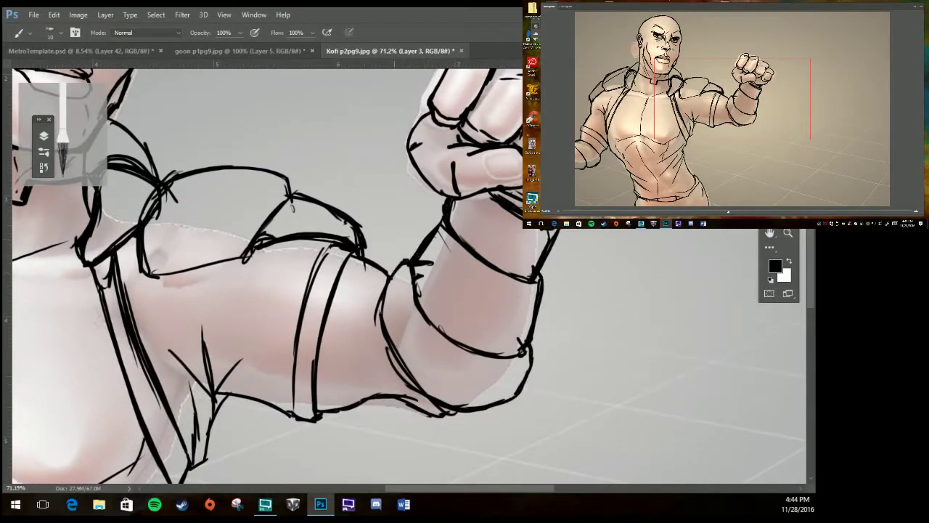
{"action": "left_click_drag", "start_coordinate": [383, 298], "coordinate": [378, 328]}
{"action": "left_click_drag", "start_coordinate": [358, 249], "coordinate": [289, 190]}
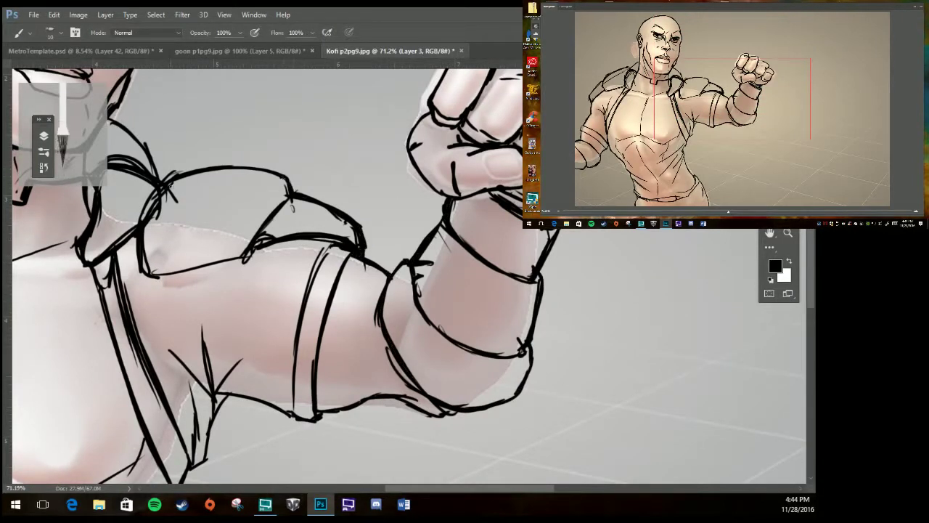
{"action": "left_click_drag", "start_coordinate": [166, 178], "coordinate": [236, 167]}
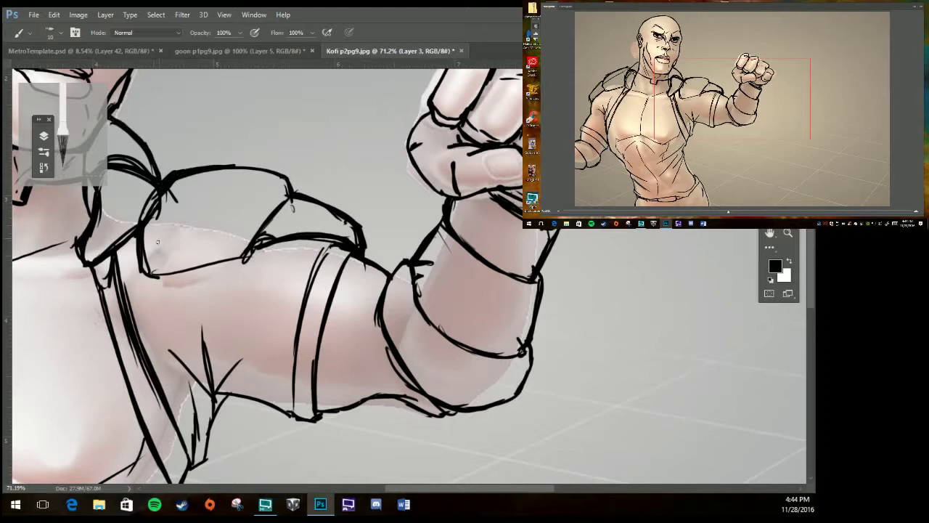
Erase stray lines on the chest and shoulder joint and clean the shoulder's lower-left contour.
{"action": "key", "text": "e"}
{"action": "left_click_drag", "start_coordinate": [77, 240], "coordinate": [65, 246]}
{"action": "left_click_drag", "start_coordinate": [152, 221], "coordinate": [161, 191]}
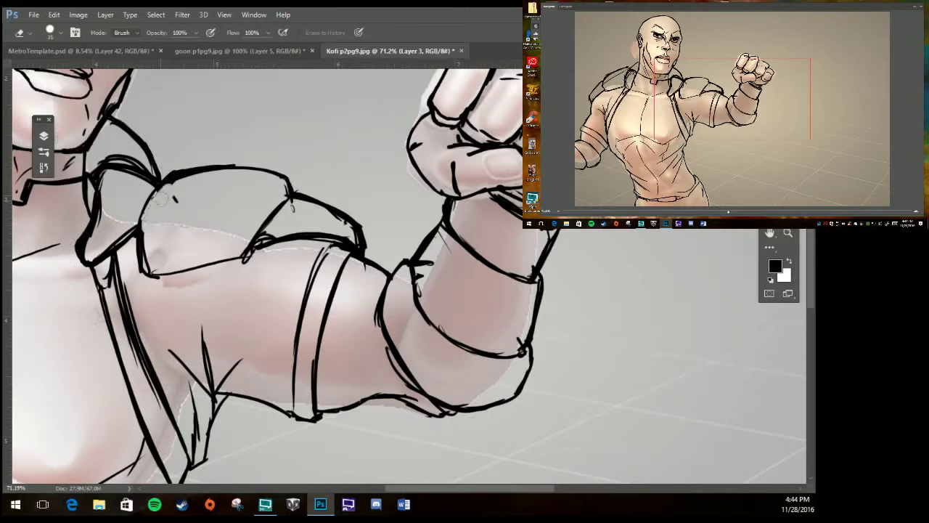
{"action": "left_click_drag", "start_coordinate": [147, 241], "coordinate": [157, 285]}
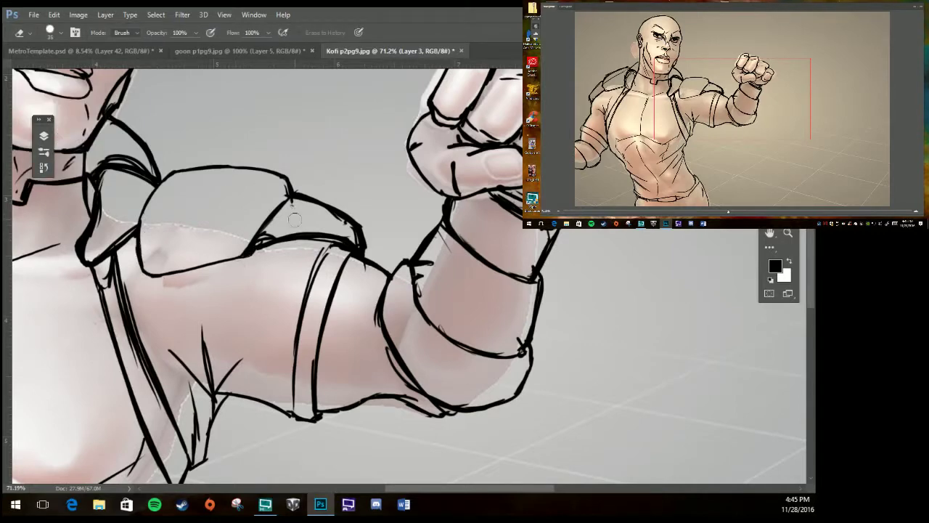
{"action": "key", "text": "z"}
{"action": "left_click_drag", "start_coordinate": [294, 220], "coordinate": [317, 373]}
{"action": "left_click_drag", "start_coordinate": [313, 134], "coordinate": [349, 134]}
Erase the old left-eye linework and redraw both eyes with dark strokes.
{"action": "key", "text": "e"}
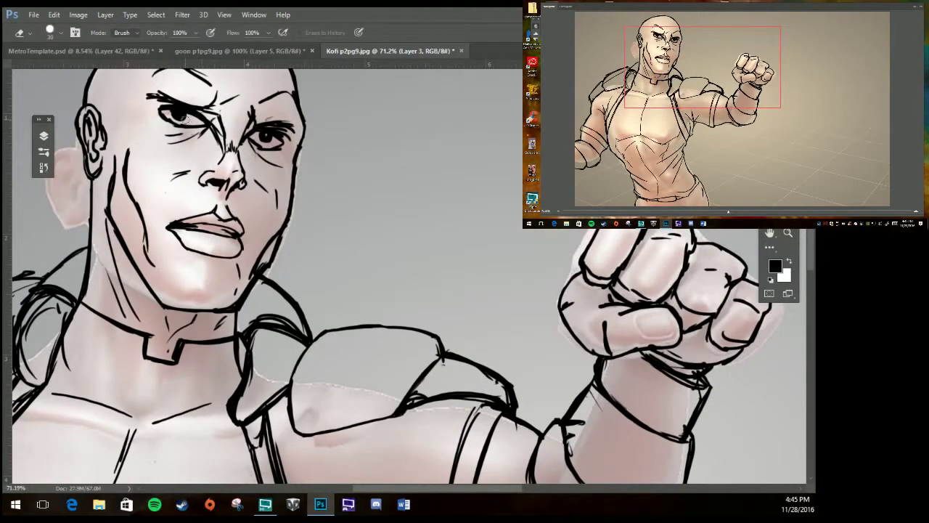
{"action": "left_click_drag", "start_coordinate": [178, 116], "coordinate": [182, 149]}
{"action": "left_click", "coordinate": [77, 15]}
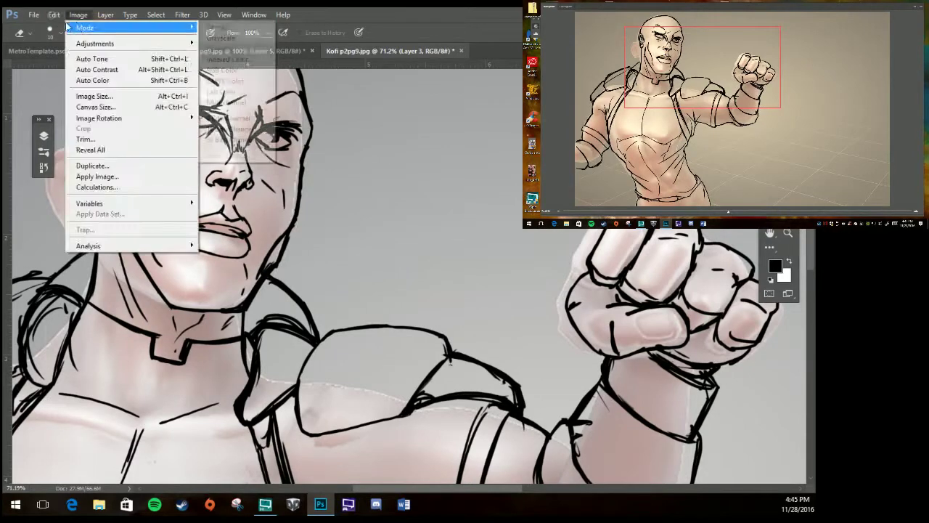
{"action": "key", "text": "Escape"}
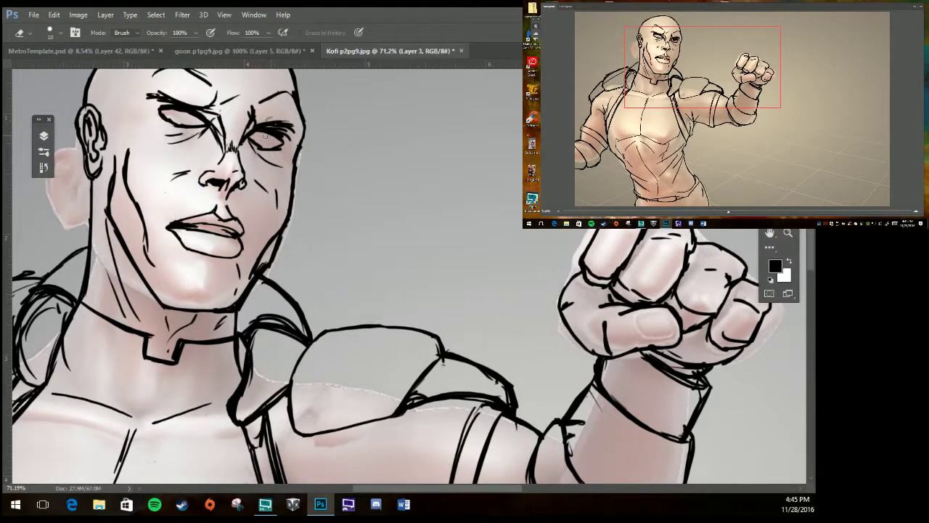
{"action": "key", "text": "b"}
{"action": "left_click_drag", "start_coordinate": [269, 137], "coordinate": [279, 141]}
{"action": "left_click_drag", "start_coordinate": [197, 114], "coordinate": [196, 118]}
Zoom out to fit the whole figure on screen.
{"action": "key", "text": "z"}
{"action": "left_click", "coordinate": [319, 32]}
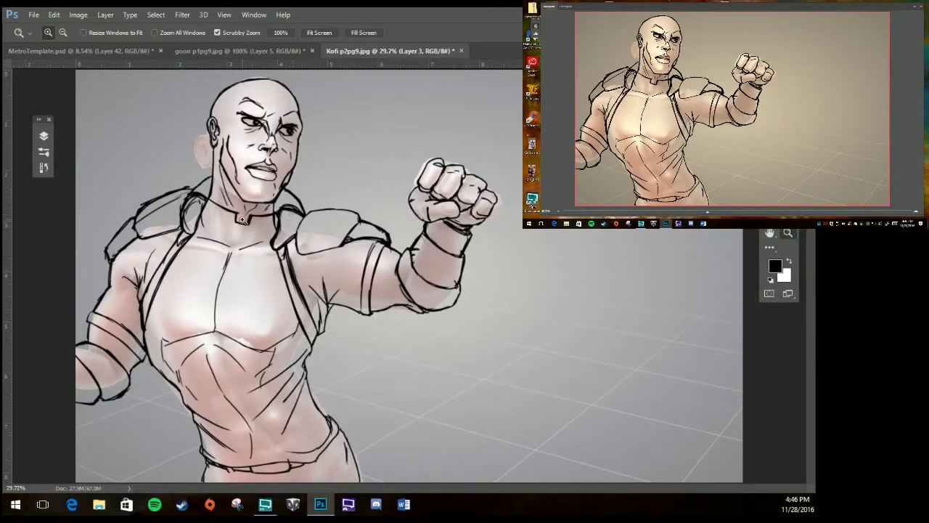
{"action": "key", "text": "b"}
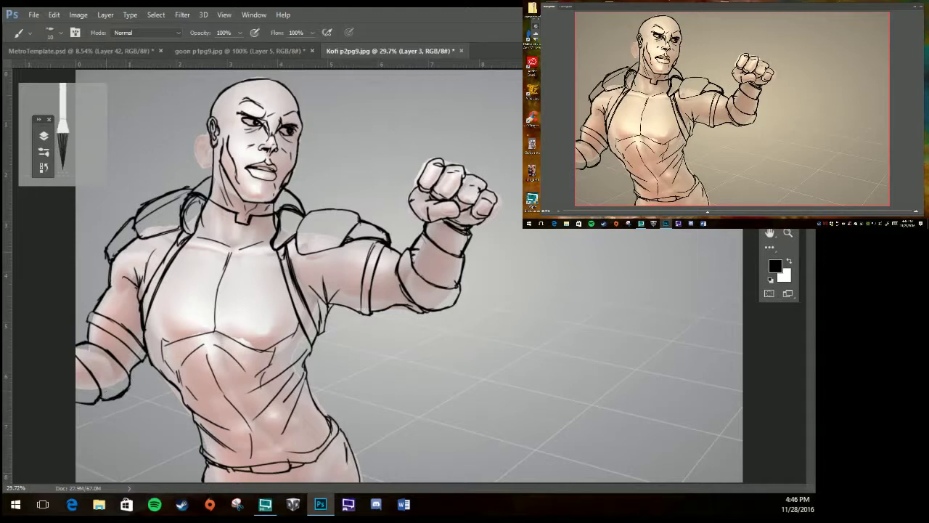
{"action": "key", "text": "e"}
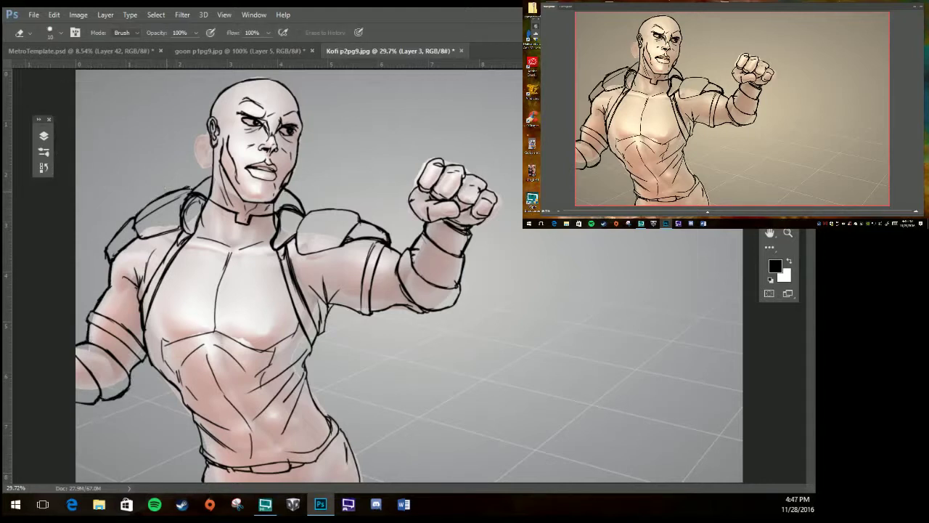
{"action": "key", "text": "b"}
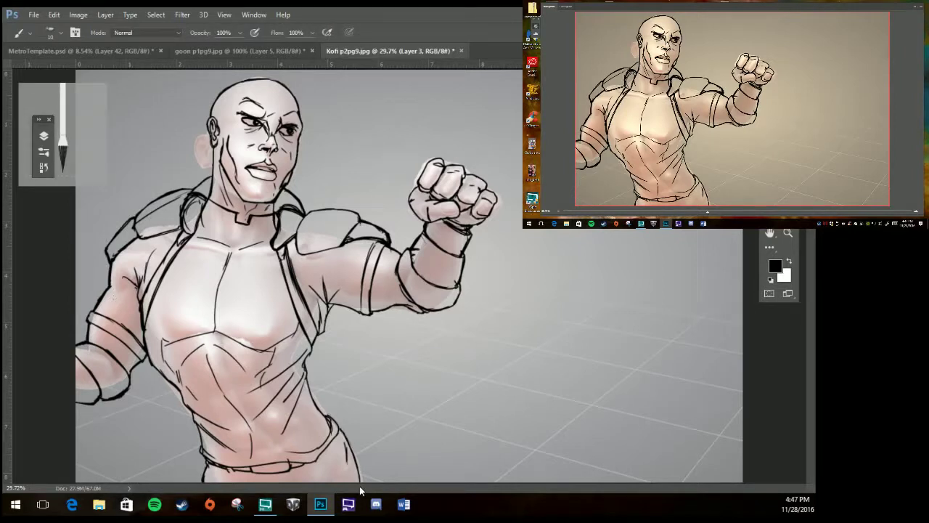
Lower Layer 3's opacity, select Layer 4, and ink the left jaw and chin.
{"action": "left_click", "coordinate": [44, 136]}
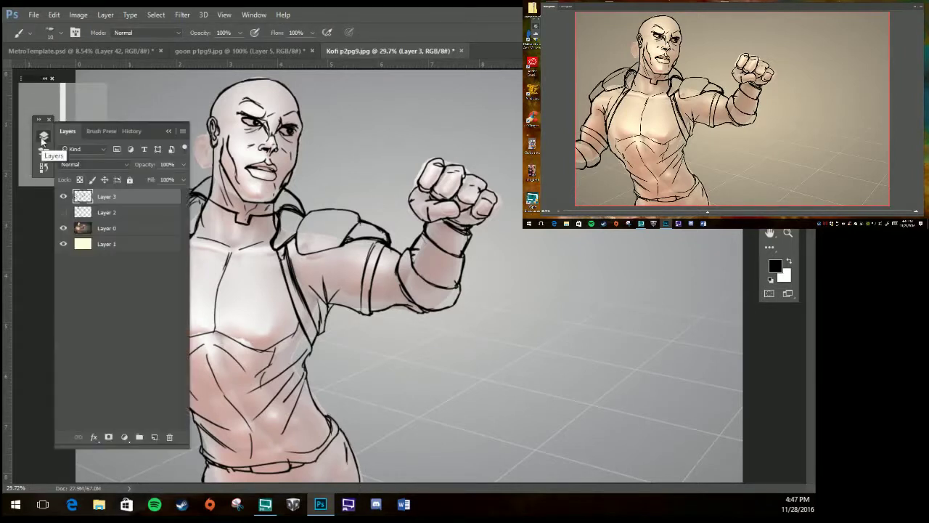
{"action": "left_click_drag", "start_coordinate": [183, 164], "coordinate": [162, 174]}
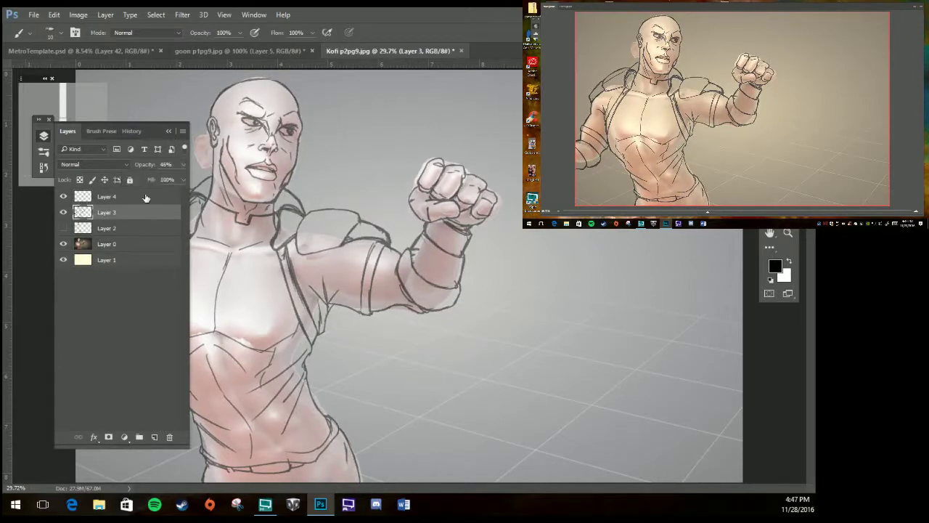
{"action": "left_click", "coordinate": [106, 196]}
{"action": "left_click_drag", "start_coordinate": [263, 182], "coordinate": [240, 193]}
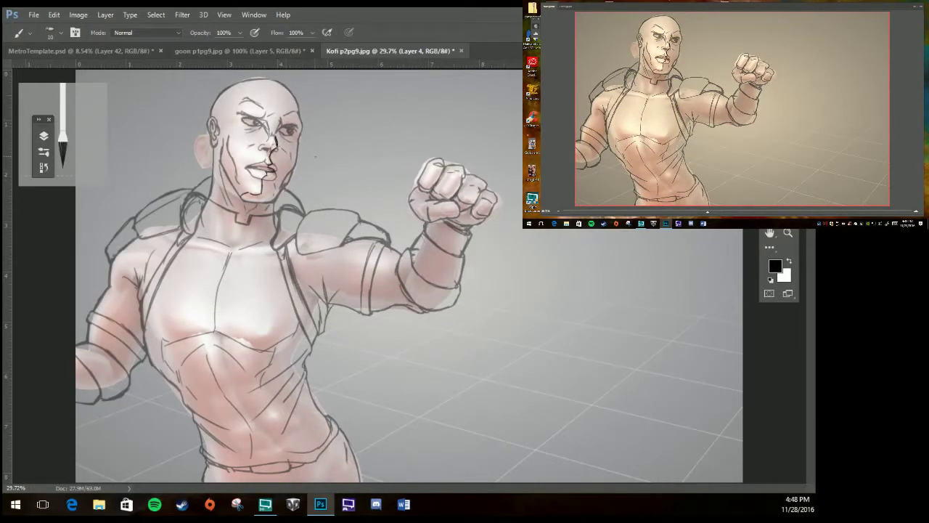
{"action": "key", "text": "e"}
{"action": "scroll", "coordinate": [315, 156], "scroll_direction": "up", "scroll_amount": 4}
{"action": "key", "text": "b"}
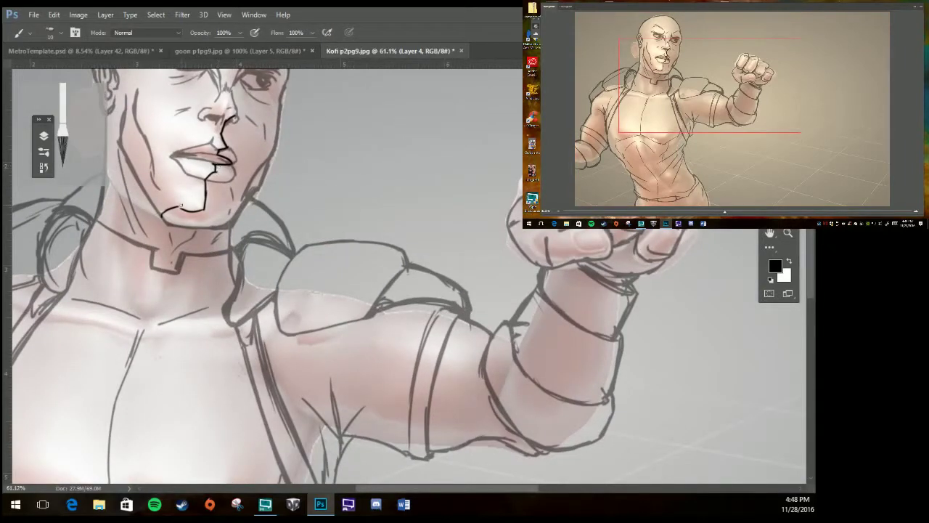
Ink the nose-to-jaw line, both neck sides, collar, trapezius and shoulder pad edges.
{"action": "mouse_move", "coordinate": [233, 81]}
{"action": "left_mouse_down"}
{"action": "mouse_move", "coordinate": [282, 78]}
{"action": "mouse_move", "coordinate": [280, 131]}
{"action": "mouse_move", "coordinate": [232, 217]}
{"action": "left_mouse_up"}
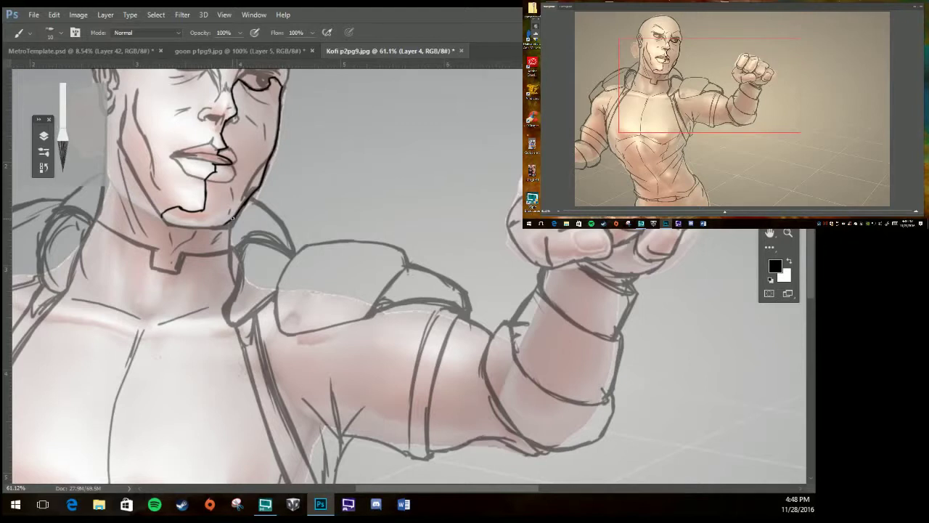
{"action": "left_click_drag", "start_coordinate": [161, 215], "coordinate": [169, 219]}
{"action": "left_click_drag", "start_coordinate": [231, 217], "coordinate": [229, 250]}
{"action": "mouse_move", "coordinate": [166, 220]}
{"action": "left_mouse_down"}
{"action": "mouse_move", "coordinate": [185, 318]}
{"action": "mouse_move", "coordinate": [226, 317]}
{"action": "left_mouse_up"}
{"action": "mouse_move", "coordinate": [237, 257]}
{"action": "left_mouse_down"}
{"action": "mouse_move", "coordinate": [224, 317]}
{"action": "mouse_move", "coordinate": [293, 250]}
{"action": "left_mouse_up"}
{"action": "mouse_move", "coordinate": [250, 202]}
{"action": "left_mouse_down"}
{"action": "mouse_move", "coordinate": [294, 247]}
{"action": "mouse_move", "coordinate": [289, 240]}
{"action": "left_mouse_up"}
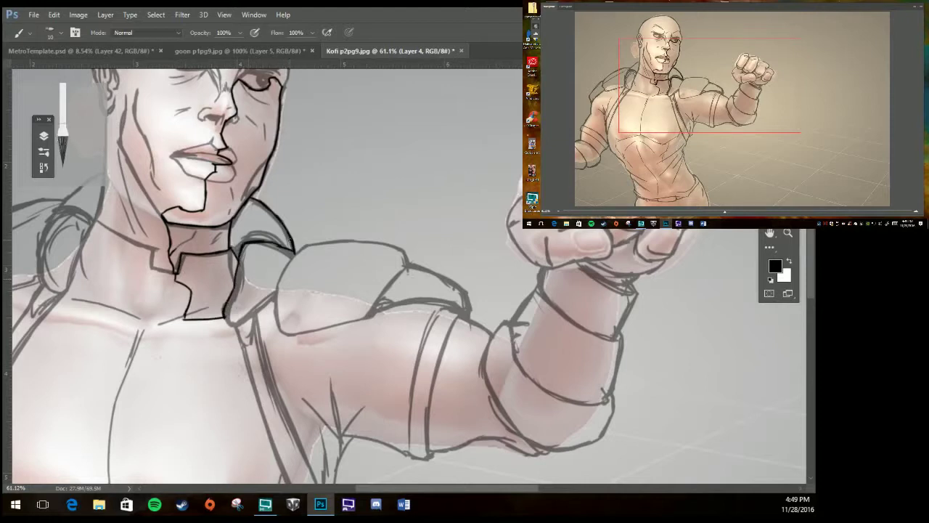
{"action": "mouse_move", "coordinate": [245, 267]}
{"action": "left_mouse_down"}
{"action": "mouse_move", "coordinate": [276, 289]}
{"action": "mouse_move", "coordinate": [372, 249]}
{"action": "left_mouse_up"}
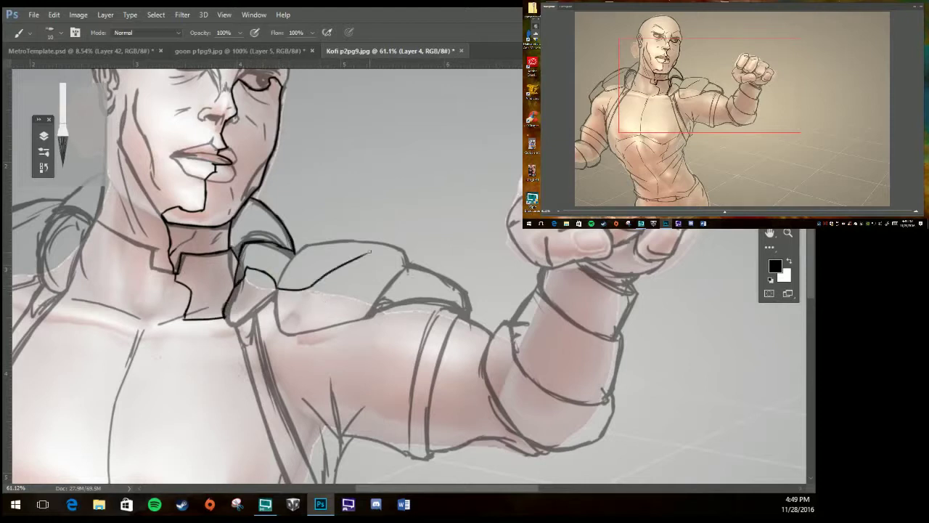
{"action": "left_click_drag", "start_coordinate": [295, 251], "coordinate": [382, 242]}
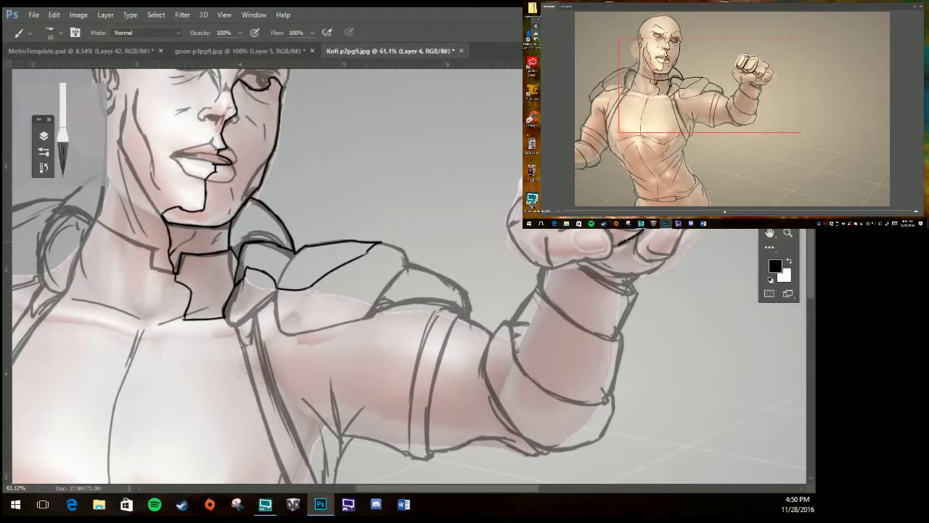
Ink the fist's top and underside, both forearm edges and the elbow crease.
{"action": "mouse_move", "coordinate": [616, 238]}
{"action": "left_mouse_down"}
{"action": "mouse_move", "coordinate": [548, 248]}
{"action": "mouse_move", "coordinate": [520, 242]}
{"action": "mouse_move", "coordinate": [681, 233]}
{"action": "left_mouse_up"}
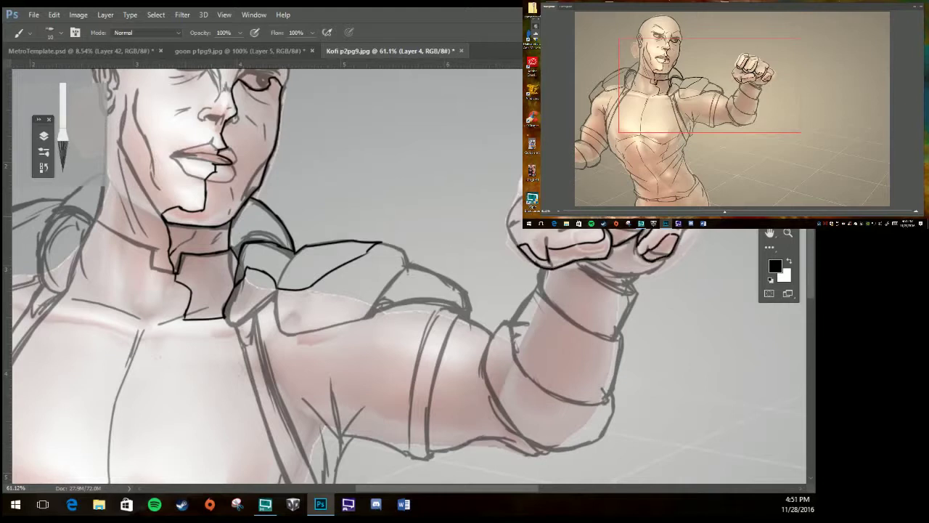
{"action": "left_click_drag", "start_coordinate": [586, 275], "coordinate": [665, 258]}
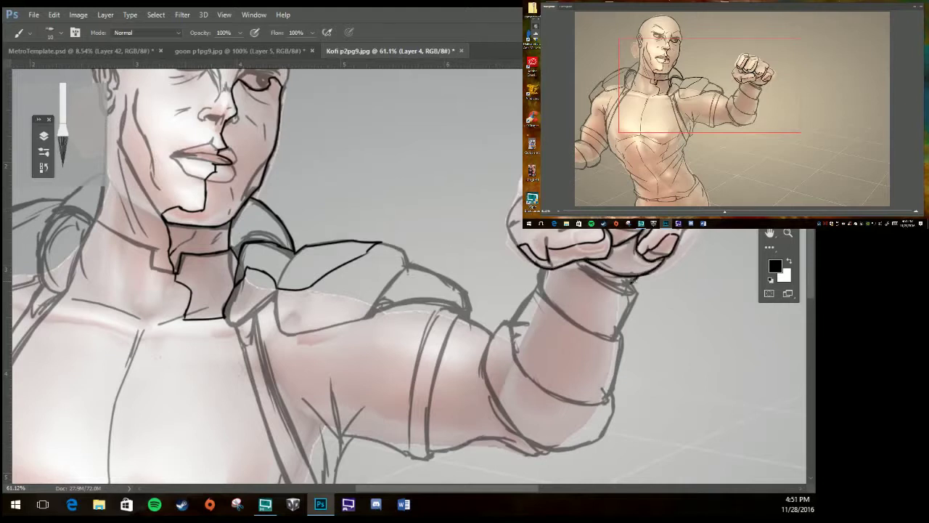
{"action": "left_click_drag", "start_coordinate": [584, 271], "coordinate": [503, 416]}
{"action": "left_click_drag", "start_coordinate": [636, 284], "coordinate": [606, 433]}
{"action": "left_click_drag", "start_coordinate": [520, 433], "coordinate": [597, 442]}
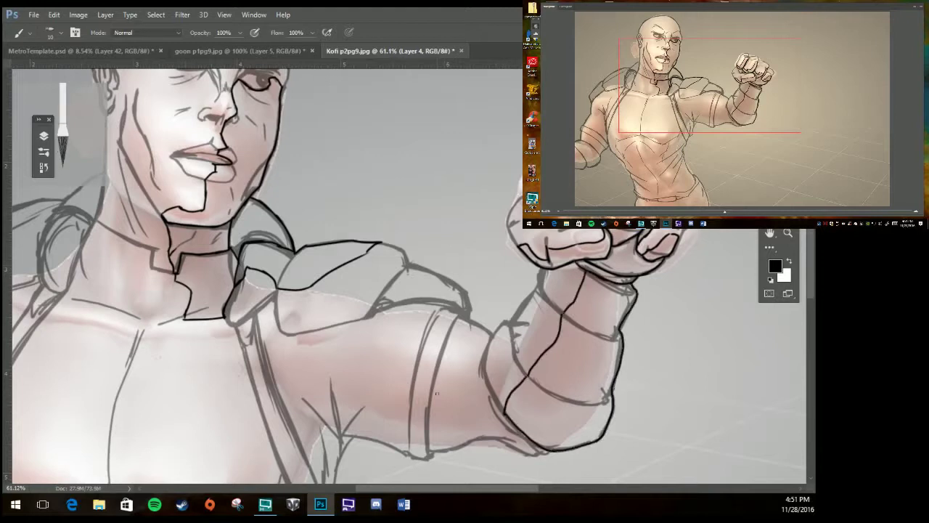
{"action": "left_click_drag", "start_coordinate": [432, 399], "coordinate": [503, 412]}
{"action": "mouse_move", "coordinate": [430, 451]}
{"action": "left_mouse_down"}
{"action": "mouse_move", "coordinate": [503, 438]}
{"action": "mouse_move", "coordinate": [552, 453]}
{"action": "left_mouse_up"}
{"action": "left_click_drag", "start_coordinate": [428, 398], "coordinate": [431, 450]}
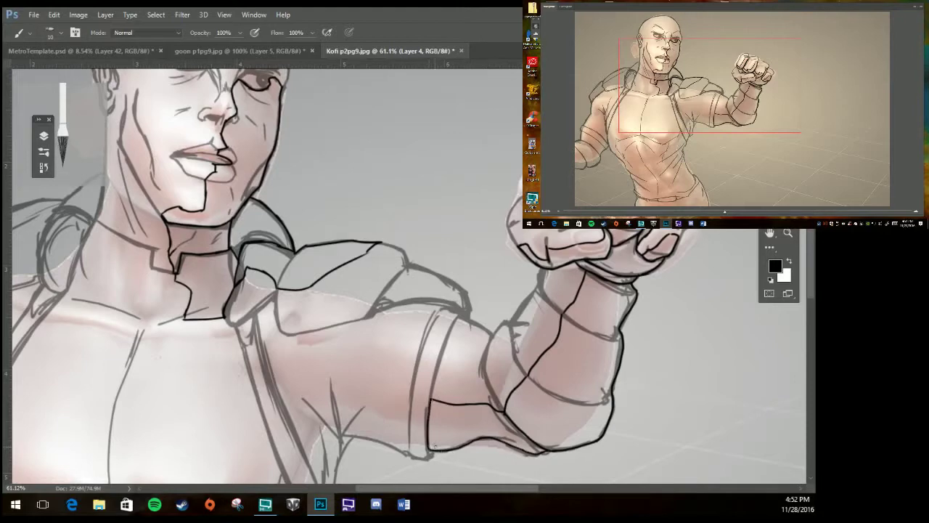
{"action": "left_click_drag", "start_coordinate": [331, 378], "coordinate": [429, 398]}
{"action": "mouse_move", "coordinate": [434, 453]}
{"action": "left_mouse_down"}
{"action": "mouse_move", "coordinate": [404, 458]}
{"action": "mouse_move", "coordinate": [341, 440]}
{"action": "left_mouse_up"}
{"action": "left_click_drag", "start_coordinate": [261, 350], "coordinate": [331, 379]}
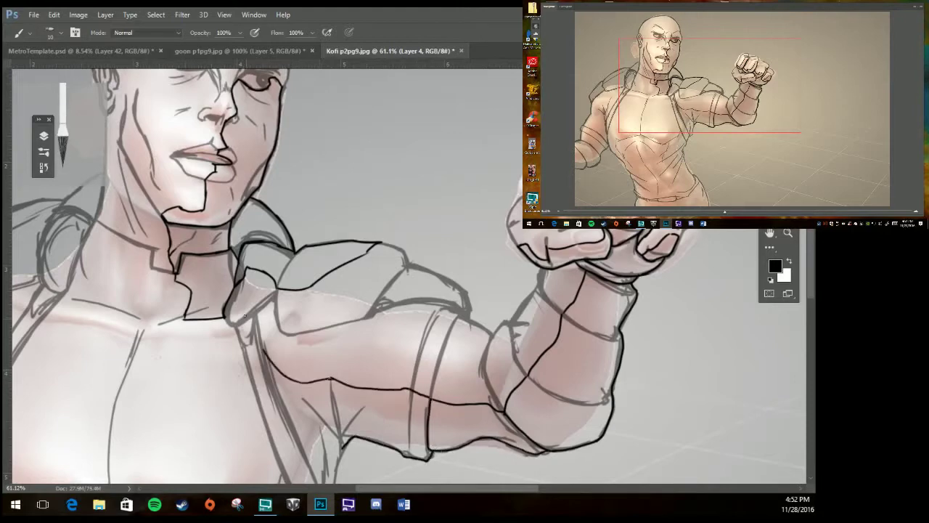
Ink the chest contour, the outer torso edge and the torso centre line.
{"action": "left_click_drag", "start_coordinate": [326, 452], "coordinate": [389, 230]}
{"action": "mouse_move", "coordinate": [319, 173]}
{"action": "left_mouse_down"}
{"action": "mouse_move", "coordinate": [320, 194]}
{"action": "mouse_move", "coordinate": [260, 303]}
{"action": "mouse_move", "coordinate": [252, 440]}
{"action": "mouse_move", "coordinate": [366, 280]}
{"action": "mouse_move", "coordinate": [362, 366]}
{"action": "left_mouse_up"}
{"action": "left_click_drag", "start_coordinate": [330, 120], "coordinate": [385, 269]}
{"action": "mouse_move", "coordinate": [407, 218]}
{"action": "left_mouse_down"}
{"action": "mouse_move", "coordinate": [387, 269]}
{"action": "mouse_move", "coordinate": [412, 377]}
{"action": "left_mouse_up"}
{"action": "scroll", "coordinate": [407, 225], "scroll_direction": "down", "scroll_amount": 3}
{"action": "mouse_move", "coordinate": [252, 345]}
{"action": "left_mouse_down"}
{"action": "mouse_move", "coordinate": [247, 446]}
{"action": "mouse_move", "coordinate": [357, 439]}
{"action": "mouse_move", "coordinate": [413, 375]}
{"action": "left_mouse_up"}
{"action": "key", "text": "e"}
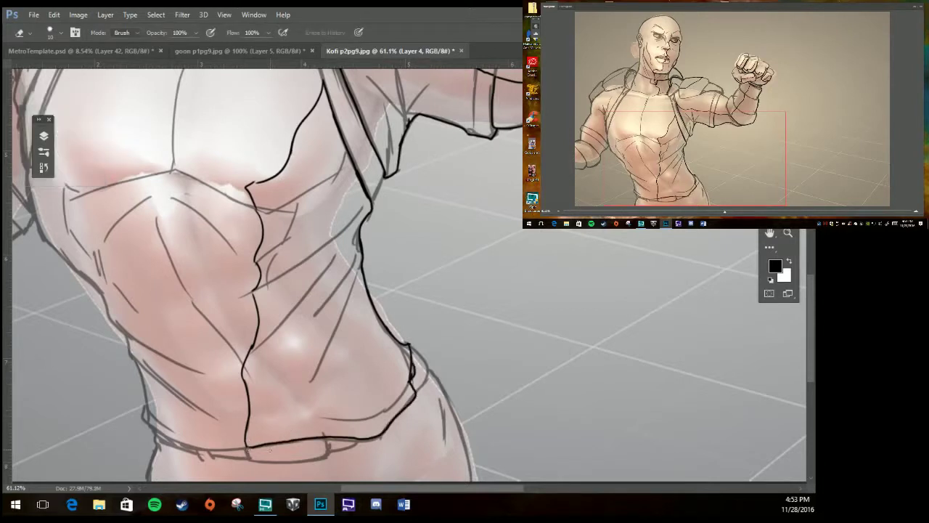
{"action": "key", "text": "b"}
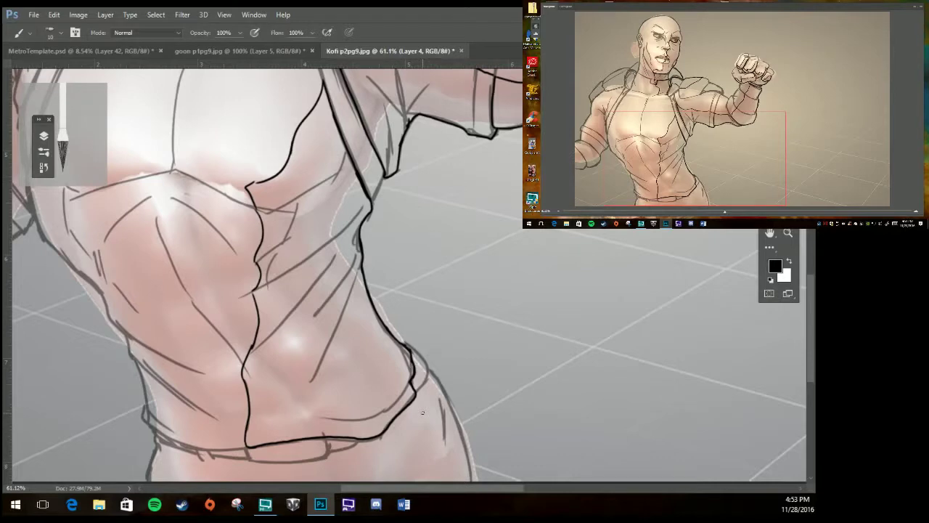
Outline the left arm's outer and inner edges.
{"action": "left_click_drag", "start_coordinate": [247, 247], "coordinate": [421, 407], "text": "space"}
{"action": "mouse_move", "coordinate": [205, 246]}
{"action": "left_mouse_down"}
{"action": "mouse_move", "coordinate": [196, 211]}
{"action": "mouse_move", "coordinate": [152, 247]}
{"action": "mouse_move", "coordinate": [125, 319]}
{"action": "mouse_move", "coordinate": [212, 384]}
{"action": "mouse_move", "coordinate": [215, 367]}
{"action": "left_mouse_up"}
{"action": "left_click_drag", "start_coordinate": [206, 234], "coordinate": [202, 255]}
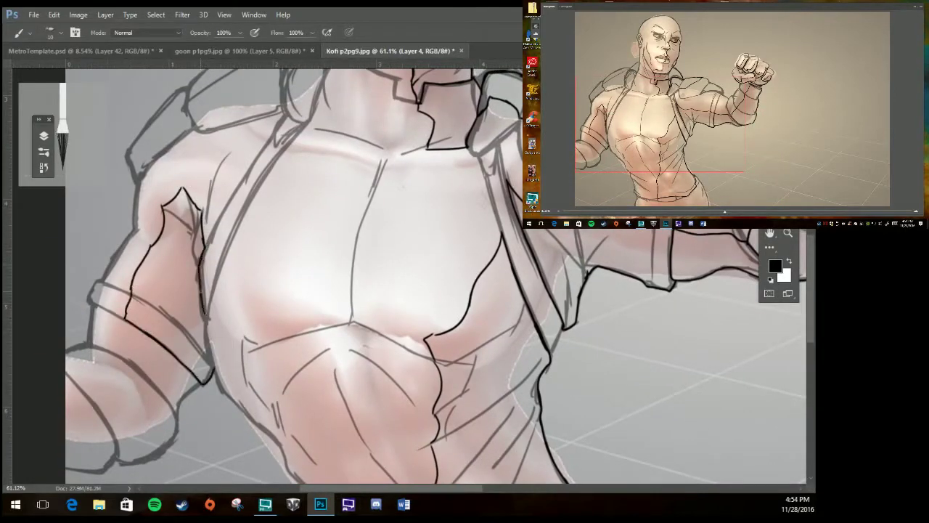
{"action": "left_click_drag", "start_coordinate": [203, 308], "coordinate": [216, 370]}
{"action": "left_click_drag", "start_coordinate": [352, 293], "coordinate": [352, 322]}
{"action": "left_click_drag", "start_coordinate": [241, 282], "coordinate": [348, 319]}
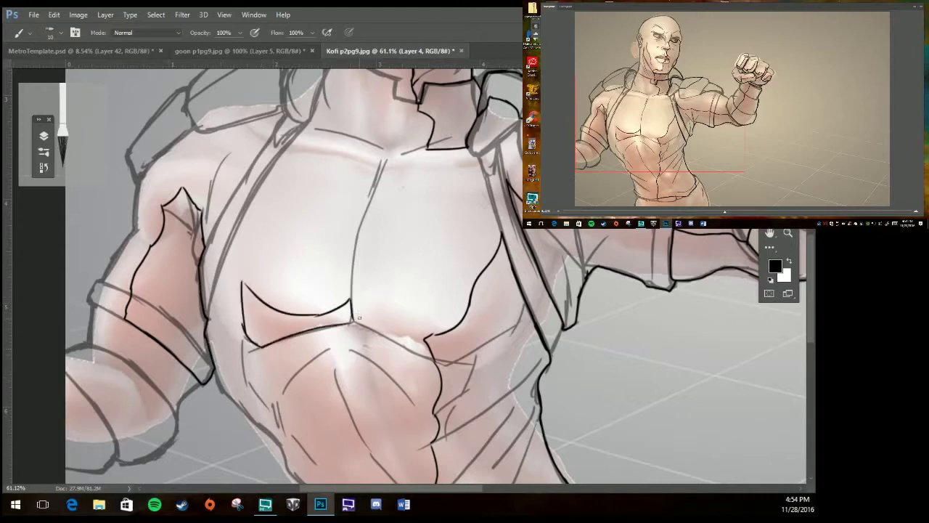
{"action": "scroll", "coordinate": [813, 250], "scroll_direction": "up", "scroll_amount": 3}
{"action": "scroll", "coordinate": [812, 249], "scroll_direction": "up", "scroll_amount": 2}
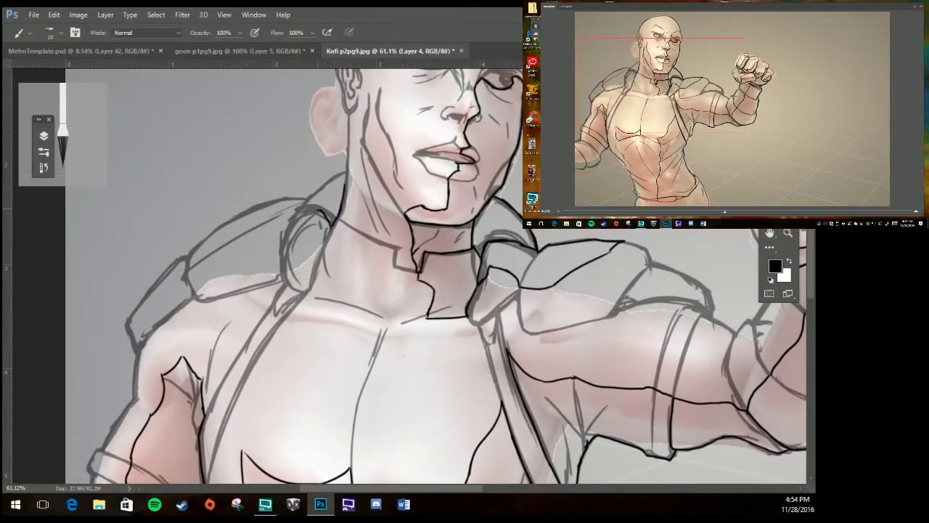
Ink the neck-trapezius line, a line across the fist and the fist's lower contour.
{"action": "left_click_drag", "start_coordinate": [345, 175], "coordinate": [320, 209]}
{"action": "scroll", "coordinate": [811, 258], "scroll_direction": "down", "scroll_amount": 4}
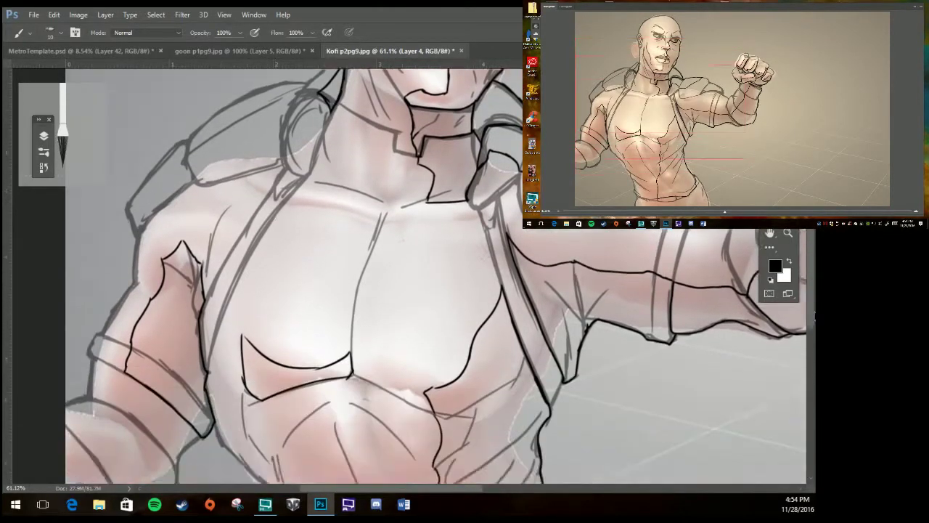
{"action": "scroll", "coordinate": [810, 258], "scroll_direction": "down", "scroll_amount": 4}
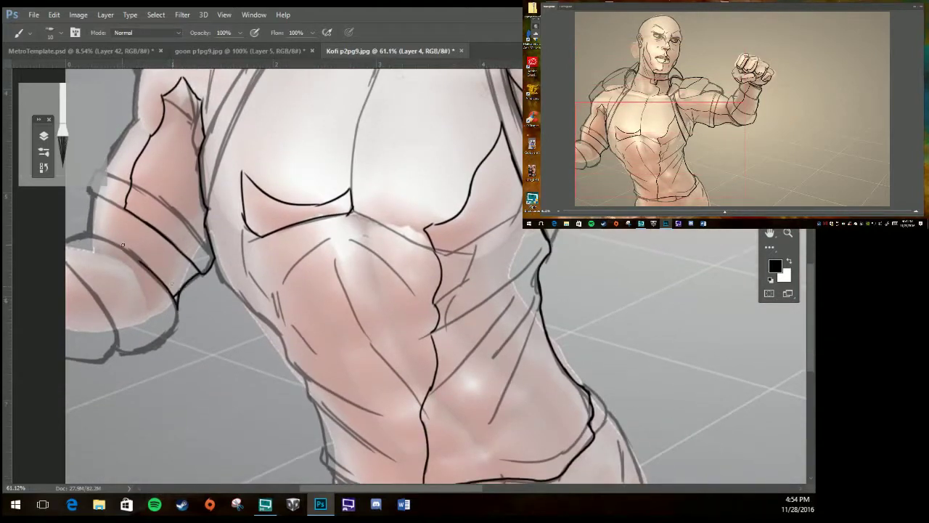
{"action": "scroll", "coordinate": [209, 199], "scroll_direction": "down", "scroll_amount": 2}
{"action": "scroll", "coordinate": [210, 200], "scroll_direction": "left", "scroll_amount": 3}
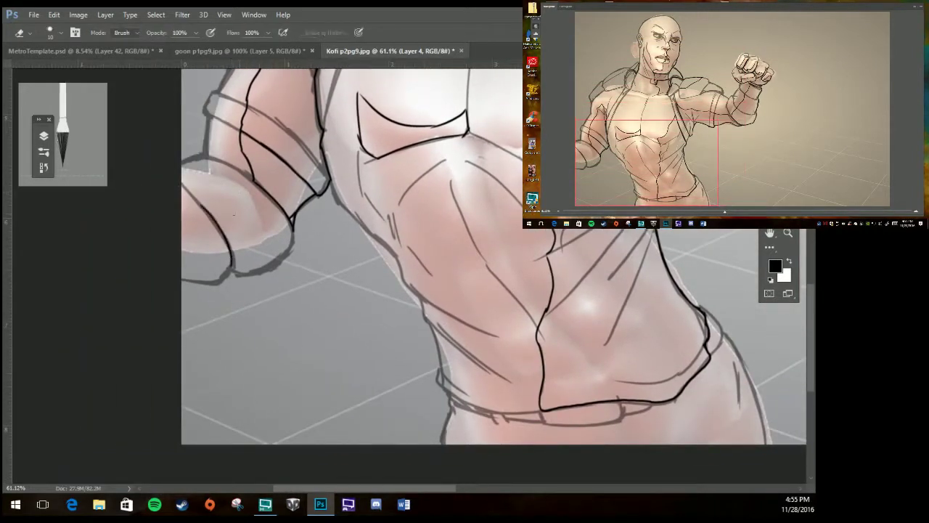
{"action": "left_click_drag", "start_coordinate": [255, 181], "coordinate": [182, 197]}
{"action": "mouse_move", "coordinate": [182, 280]}
{"action": "left_mouse_down"}
{"action": "mouse_move", "coordinate": [244, 271]}
{"action": "mouse_move", "coordinate": [292, 247]}
{"action": "left_mouse_up"}
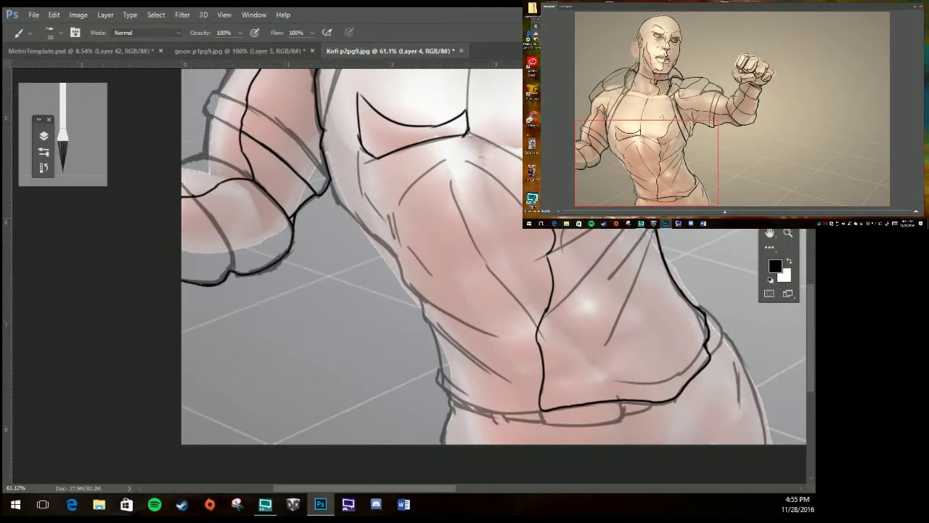
Ink the belt's curve and its top line.
{"action": "scroll", "coordinate": [494, 254], "scroll_direction": "down", "scroll_amount": 1}
{"action": "mouse_move", "coordinate": [623, 369]}
{"action": "left_mouse_down"}
{"action": "mouse_move", "coordinate": [655, 361]}
{"action": "mouse_move", "coordinate": [664, 398]}
{"action": "left_mouse_up"}
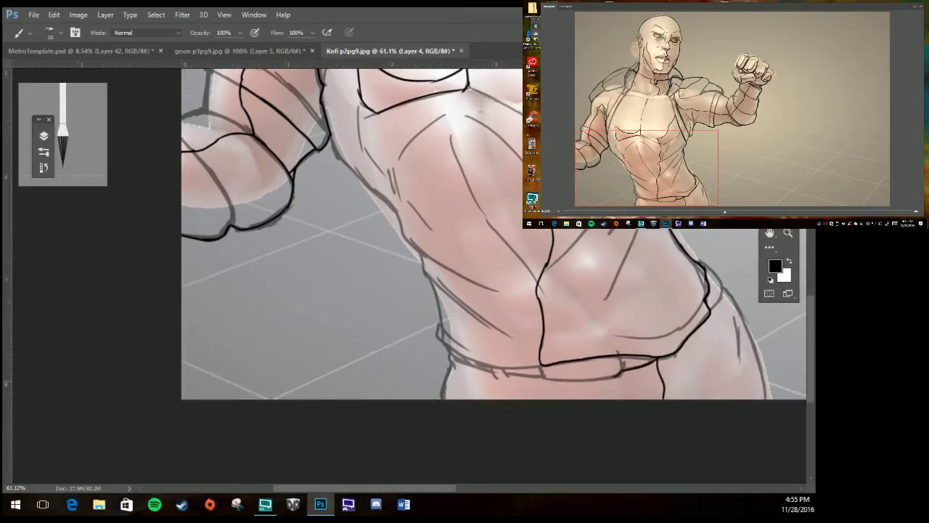
{"action": "left_click_drag", "start_coordinate": [621, 374], "coordinate": [504, 378]}
{"action": "scroll", "coordinate": [533, 267], "scroll_direction": "up", "scroll_amount": 2}
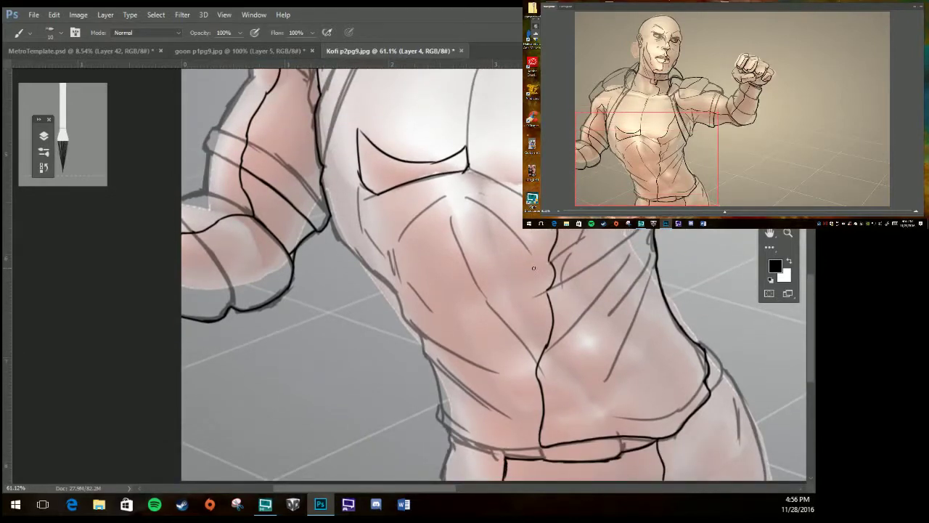
Outline an angular chest plate below the pectorals and ink the collar lines.
{"action": "left_click_drag", "start_coordinate": [445, 194], "coordinate": [407, 280]}
{"action": "left_click_drag", "start_coordinate": [434, 312], "coordinate": [475, 285]}
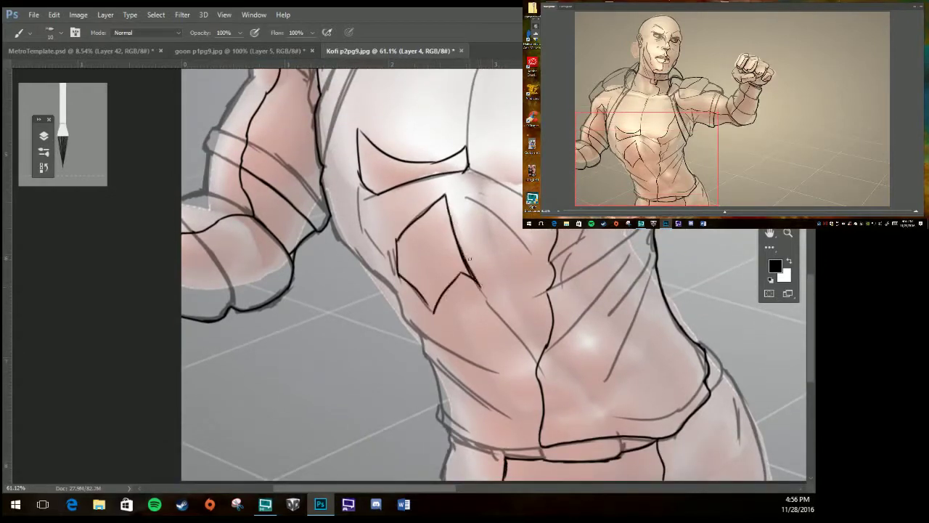
{"action": "left_click_drag", "start_coordinate": [445, 194], "coordinate": [479, 285]}
{"action": "scroll", "coordinate": [407, 277], "scroll_direction": "up", "scroll_amount": 5}
{"action": "left_click_drag", "start_coordinate": [443, 197], "coordinate": [411, 278]}
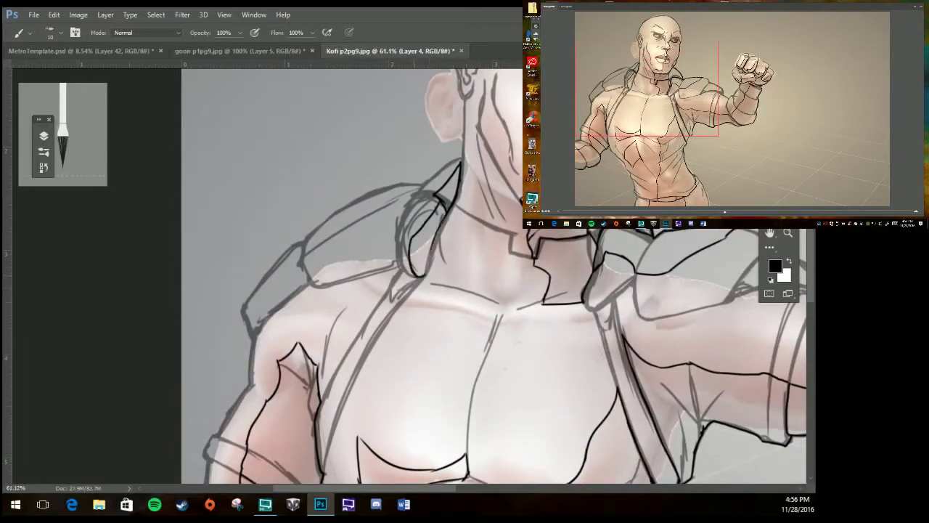
{"action": "left_click_drag", "start_coordinate": [435, 230], "coordinate": [424, 276]}
{"action": "mouse_move", "coordinate": [401, 226]}
{"action": "left_mouse_down"}
{"action": "mouse_move", "coordinate": [398, 265]}
{"action": "mouse_move", "coordinate": [306, 283]}
{"action": "mouse_move", "coordinate": [407, 205]}
{"action": "left_mouse_up"}
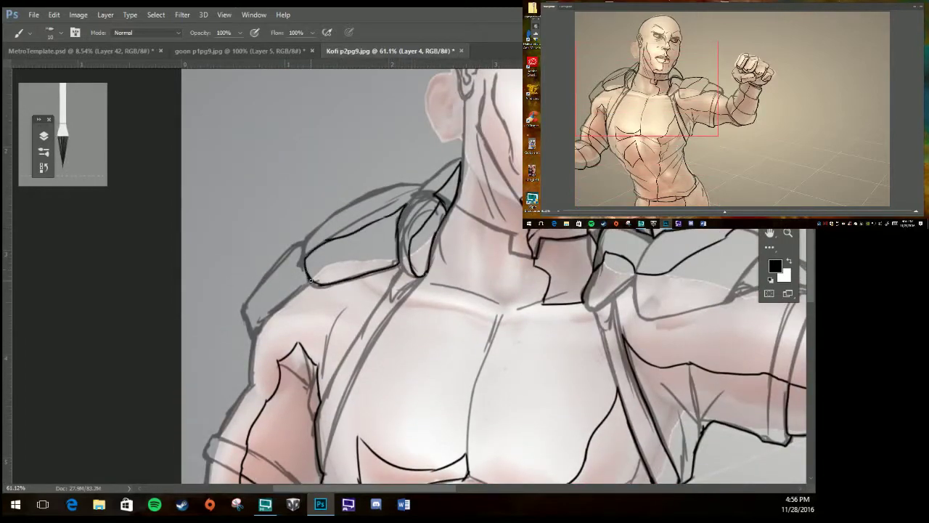
Outline the shoulder pad plate and its outer edge, then zoom out to the whole figure.
{"action": "mouse_move", "coordinate": [314, 280]}
{"action": "left_mouse_down"}
{"action": "mouse_move", "coordinate": [247, 331]}
{"action": "mouse_move", "coordinate": [299, 255]}
{"action": "left_mouse_up"}
{"action": "left_click_drag", "start_coordinate": [261, 295], "coordinate": [245, 318]}
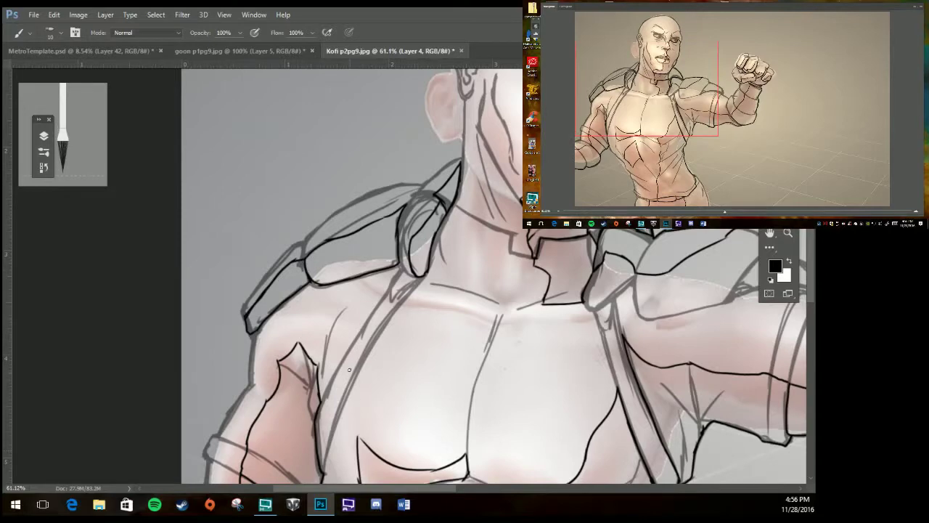
{"action": "key", "text": "z"}
{"action": "left_click_drag", "start_coordinate": [349, 370], "coordinate": [254, 323]}
Make Layer 3 the working layer and hide the Layer 0 colour reference.
{"action": "left_click", "coordinate": [43, 136]}
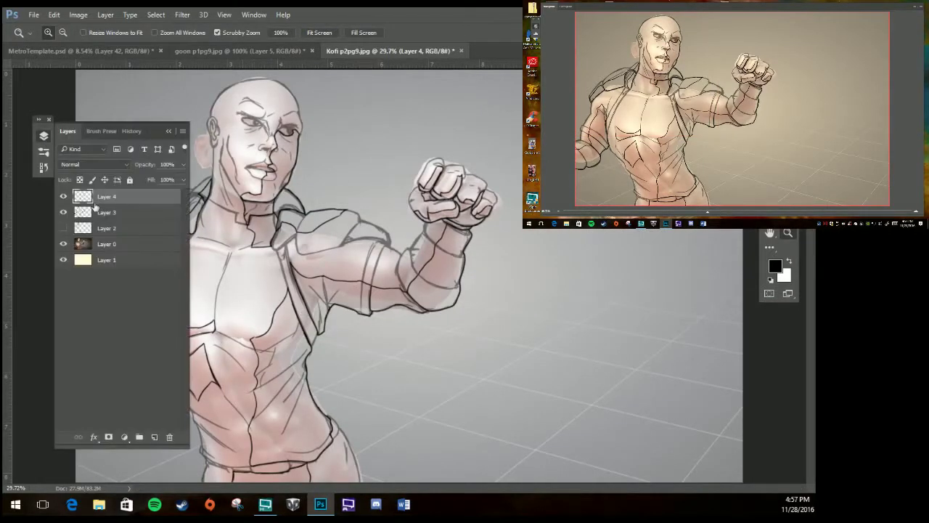
{"action": "left_click", "coordinate": [132, 215]}
{"action": "left_click", "coordinate": [63, 244]}
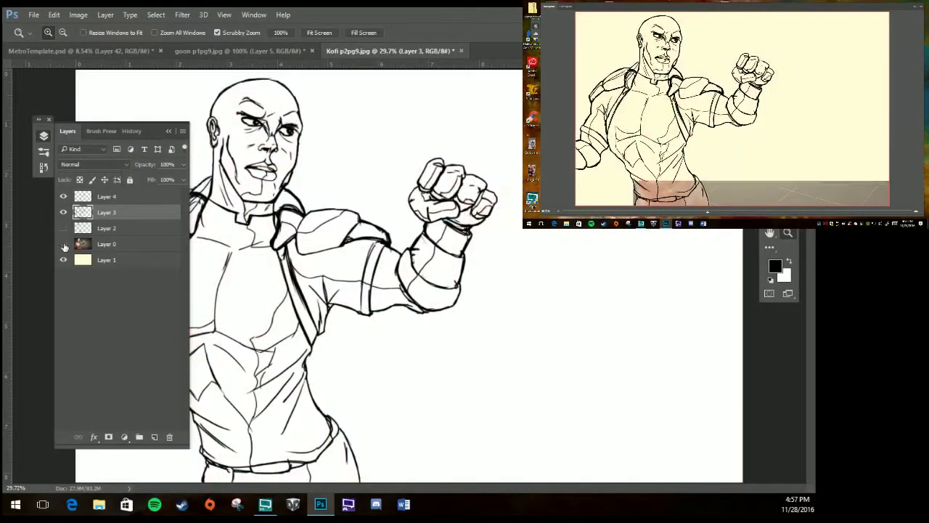
{"action": "left_click", "coordinate": [97, 47]}
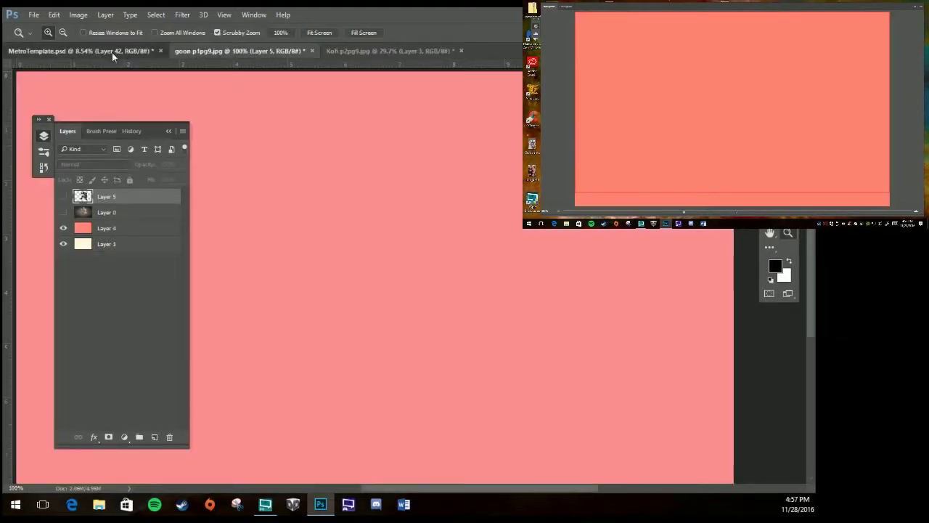
{"action": "left_click", "coordinate": [415, 218]}
{"action": "left_click", "coordinate": [390, 51]}
{"action": "key", "text": "g"}
Fill the torso, sleeve, left arm, forearm, head, neck, ear and lips with flat grey.
{"action": "left_click", "coordinate": [284, 342]}
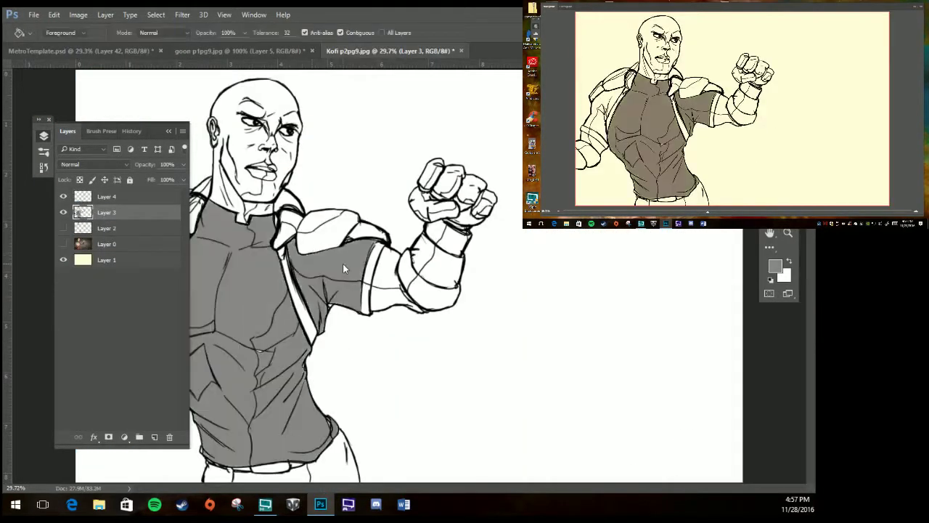
{"action": "left_click", "coordinate": [348, 265]}
{"action": "left_click", "coordinate": [168, 131]}
{"action": "left_click", "coordinate": [138, 290]}
{"action": "left_click", "coordinate": [117, 335]}
{"action": "left_click", "coordinate": [110, 52]}
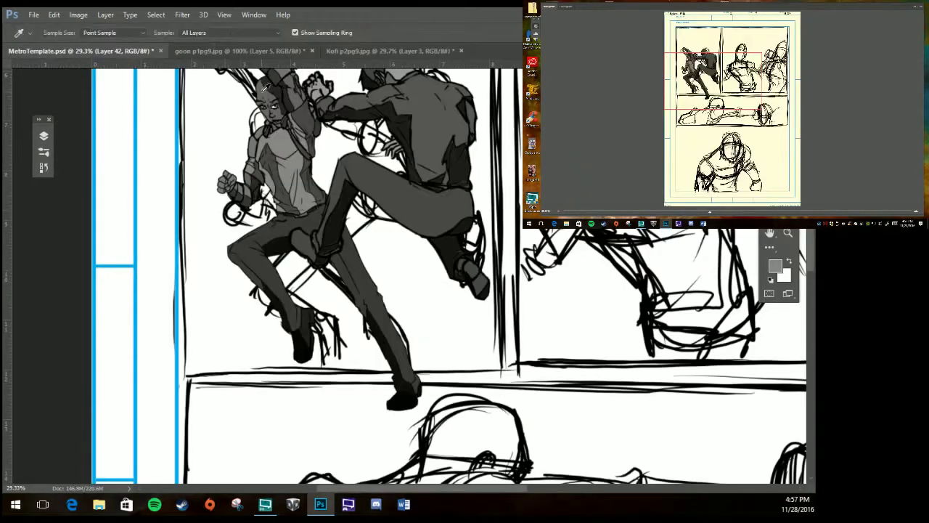
{"action": "left_click", "coordinate": [349, 50]}
{"action": "left_click", "coordinate": [280, 145]}
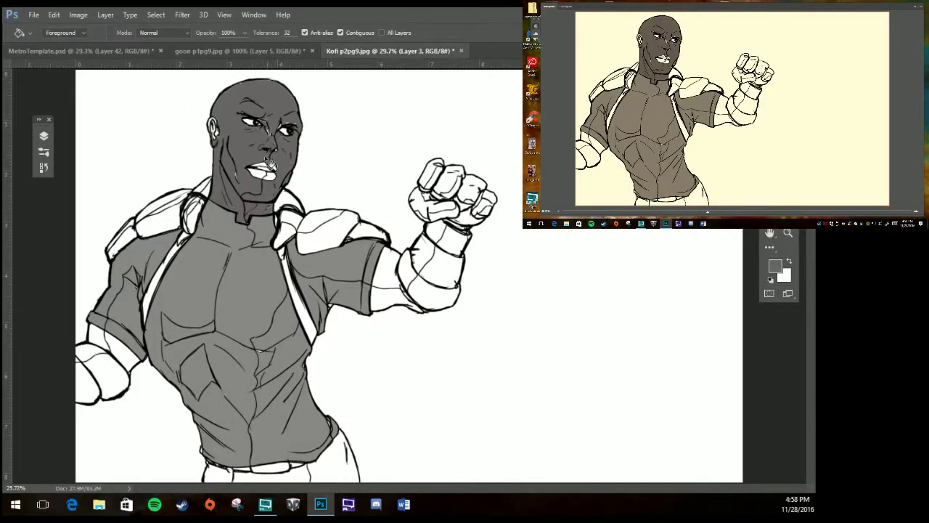
{"action": "left_click", "coordinate": [212, 131]}
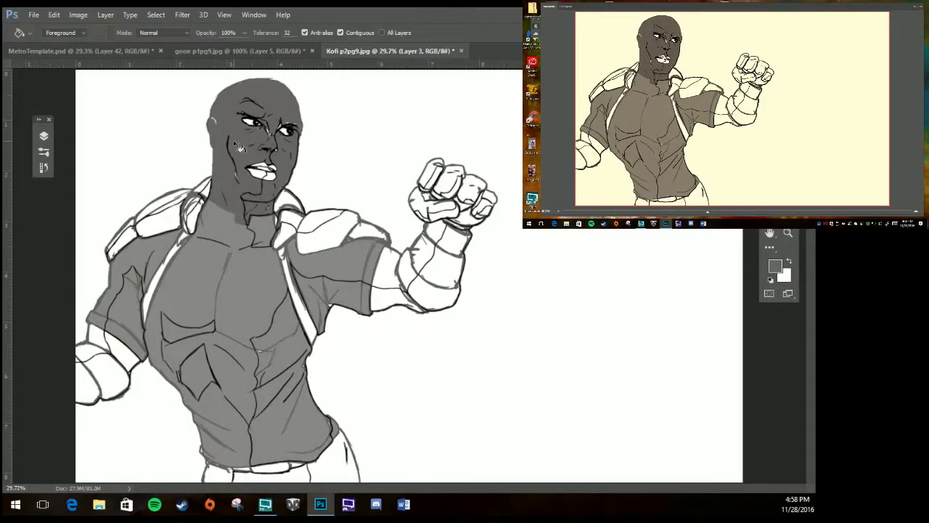
{"action": "left_click", "coordinate": [266, 173]}
Fill the left arm band, sleeve cuff and pants darker grey, and the raised forearm grey.
{"action": "left_click", "coordinate": [137, 361]}
{"action": "left_click", "coordinate": [388, 305]}
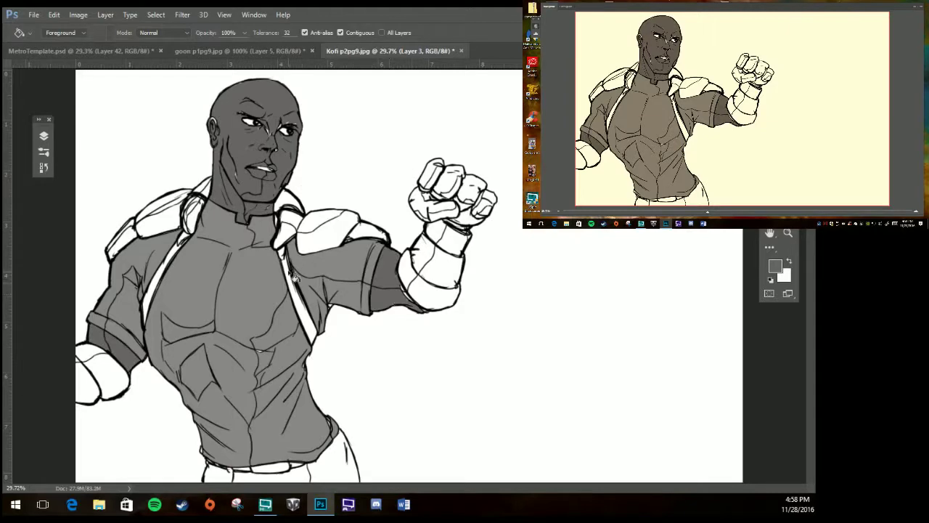
{"action": "left_click", "coordinate": [80, 51]}
{"action": "left_click", "coordinate": [116, 113], "text": "alt"}
{"action": "left_click", "coordinate": [390, 51]}
{"action": "left_click", "coordinate": [319, 472]}
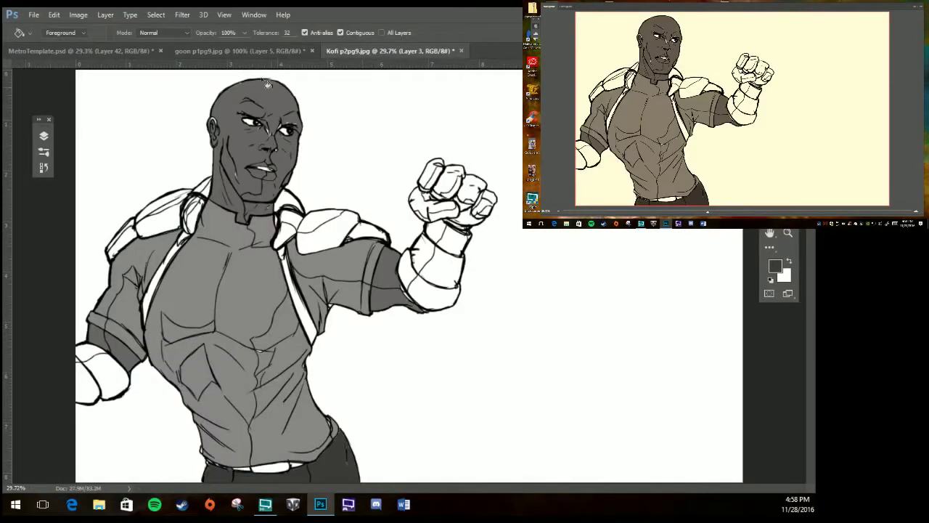
{"action": "left_click", "coordinate": [80, 51]}
{"action": "left_click", "coordinate": [116, 113], "text": "alt"}
Fill the raised fist's knuckle and finger segments and the wrist cuff grey.
{"action": "left_click", "coordinate": [390, 51]}
{"action": "left_click", "coordinate": [436, 269]}
{"action": "left_click", "coordinate": [446, 189]}
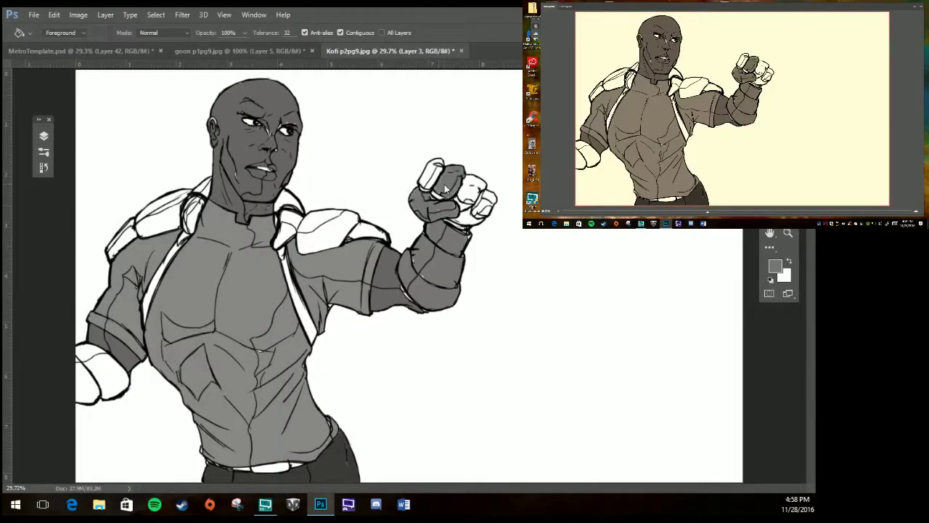
{"action": "left_click", "coordinate": [432, 172]}
{"action": "left_click", "coordinate": [471, 188]}
{"action": "left_click", "coordinate": [465, 206]}
{"action": "left_click", "coordinate": [442, 197]}
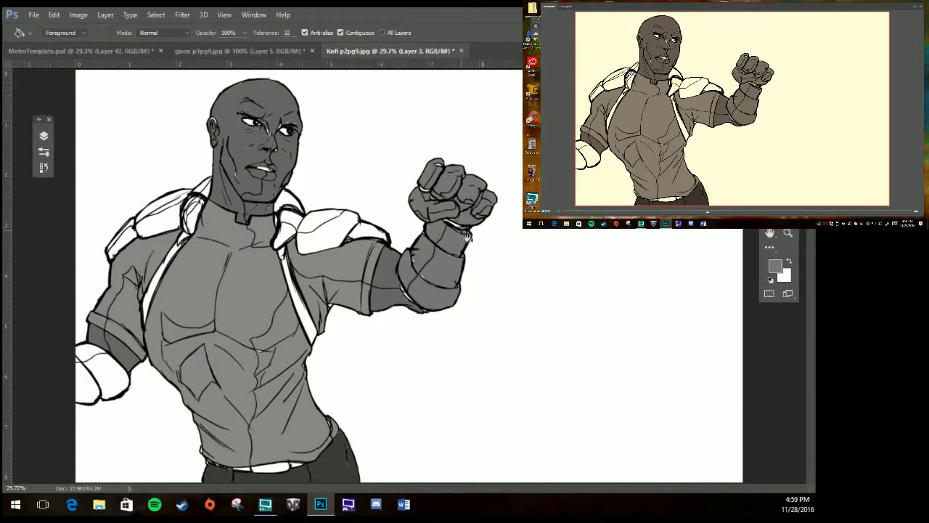
{"action": "left_click", "coordinate": [465, 234]}
{"action": "left_click", "coordinate": [452, 226]}
Fill both shoulder pads, the collar pieces and the left glove grey.
{"action": "left_click", "coordinate": [327, 231]}
{"action": "left_click", "coordinate": [368, 233]}
{"action": "left_click", "coordinate": [289, 230]}
{"action": "left_click", "coordinate": [287, 201]}
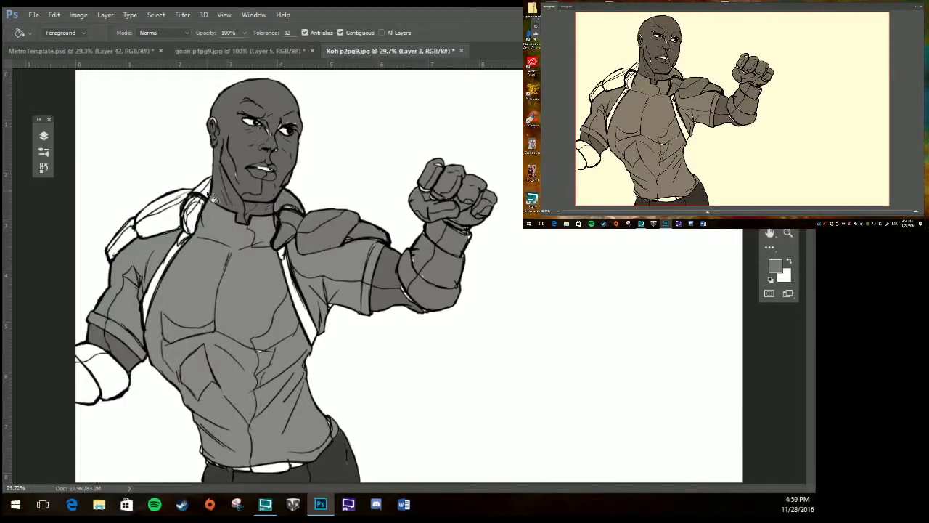
{"action": "left_click", "coordinate": [213, 198]}
{"action": "left_click", "coordinate": [195, 214]}
{"action": "left_click", "coordinate": [162, 211]}
{"action": "left_click", "coordinate": [125, 239]}
{"action": "left_click", "coordinate": [109, 374]}
{"action": "left_click", "coordinate": [87, 385]}
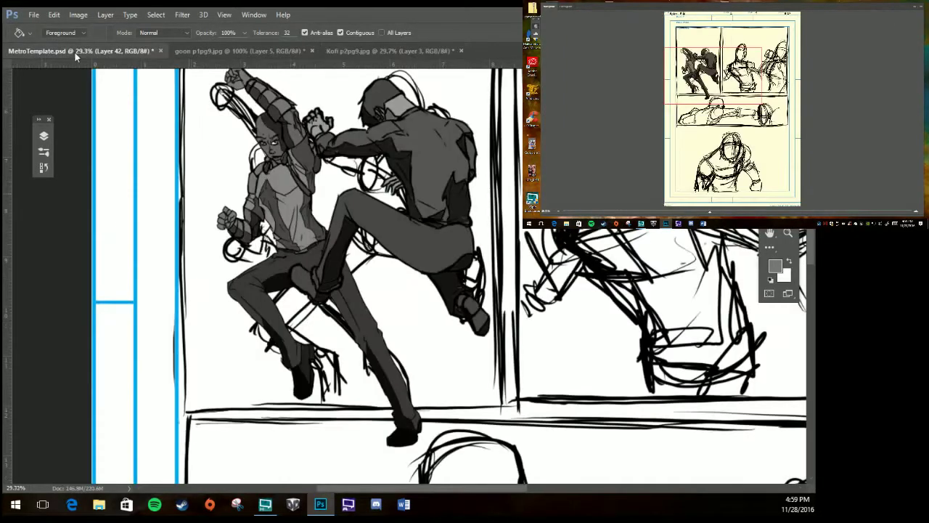
Fill the remaining white torso strips grey and swap the working colours.
{"action": "left_click", "coordinate": [303, 312]}
{"action": "left_click", "coordinate": [154, 294]}
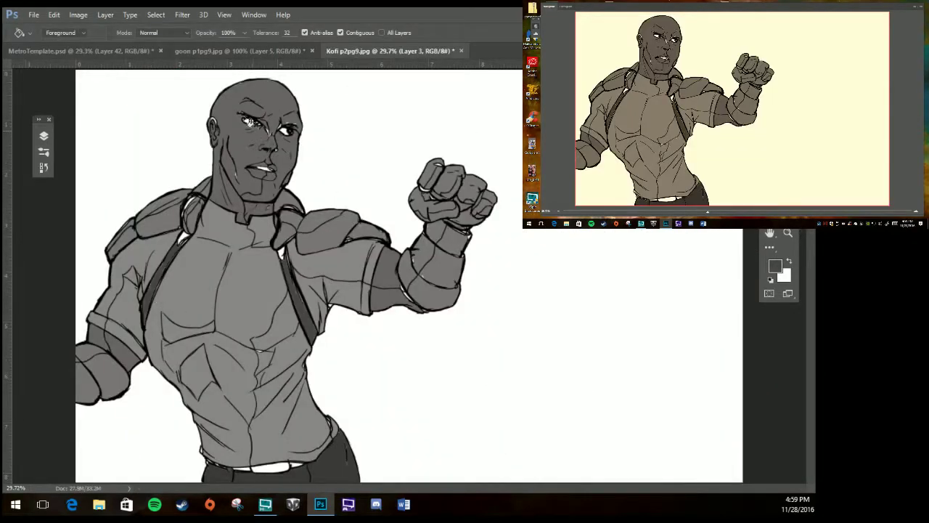
{"action": "left_click", "coordinate": [80, 51]}
{"action": "left_click", "coordinate": [333, 48]}
{"action": "key", "text": "ctrl+Tab"}
{"action": "key", "text": "g"}
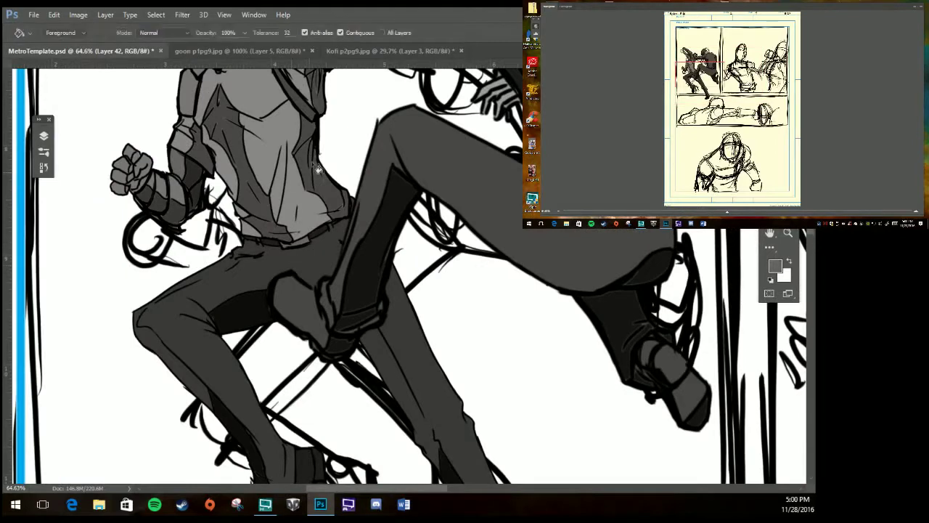
{"action": "key", "text": "ctrl+shift+Tab"}
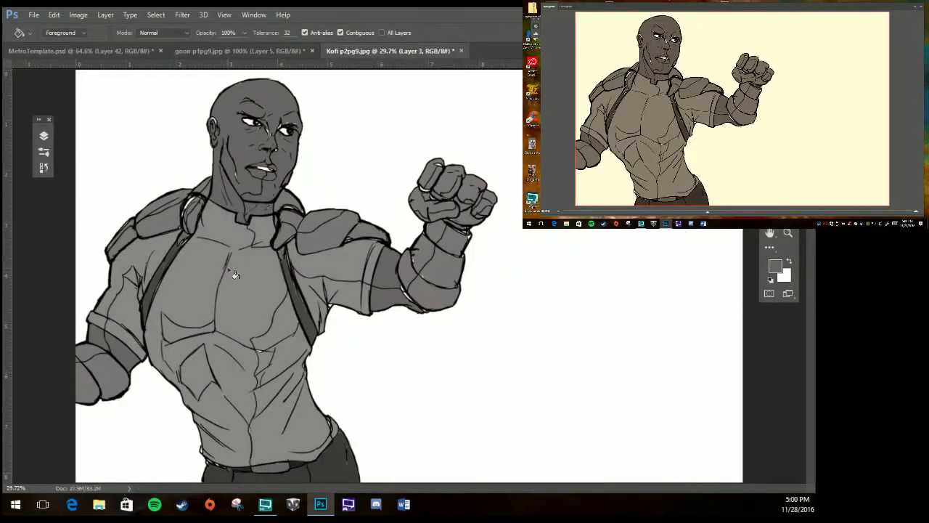
{"action": "key", "text": "x"}
Fill Layer 5 with light pink #f99898 as the background behind the fighter.
{"action": "left_click", "coordinate": [44, 136]}
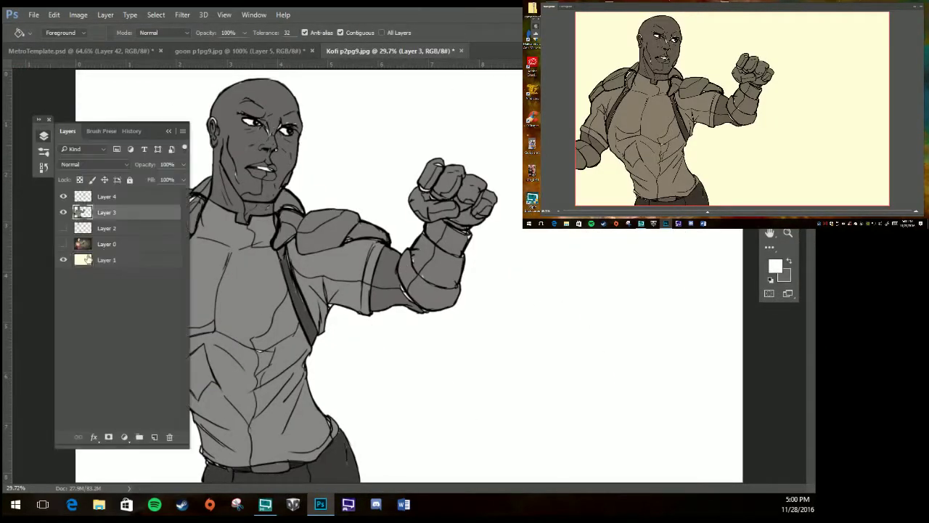
{"action": "left_click", "coordinate": [106, 260]}
{"action": "left_click", "coordinate": [775, 266]}
{"action": "left_click", "coordinate": [319, 134]}
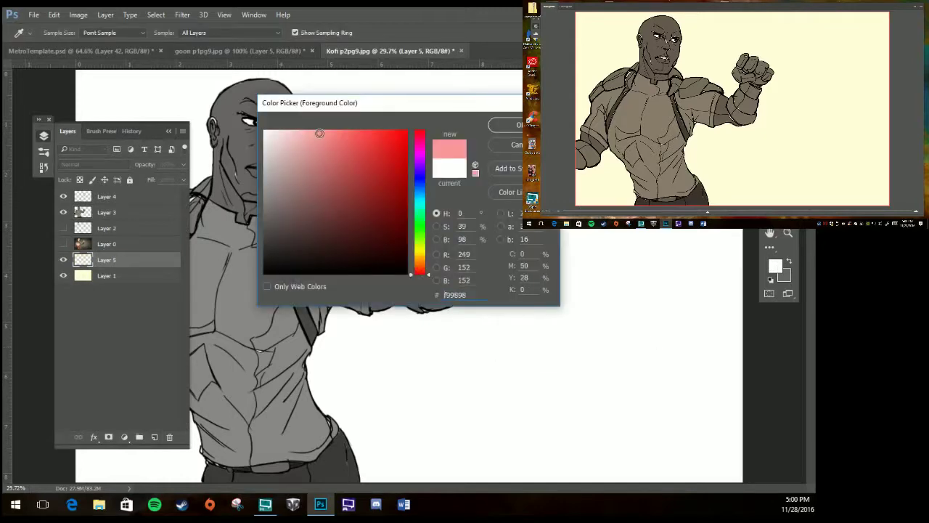
{"action": "key", "text": "Return"}
{"action": "key", "text": "g"}
{"action": "left_click", "coordinate": [544, 339]}
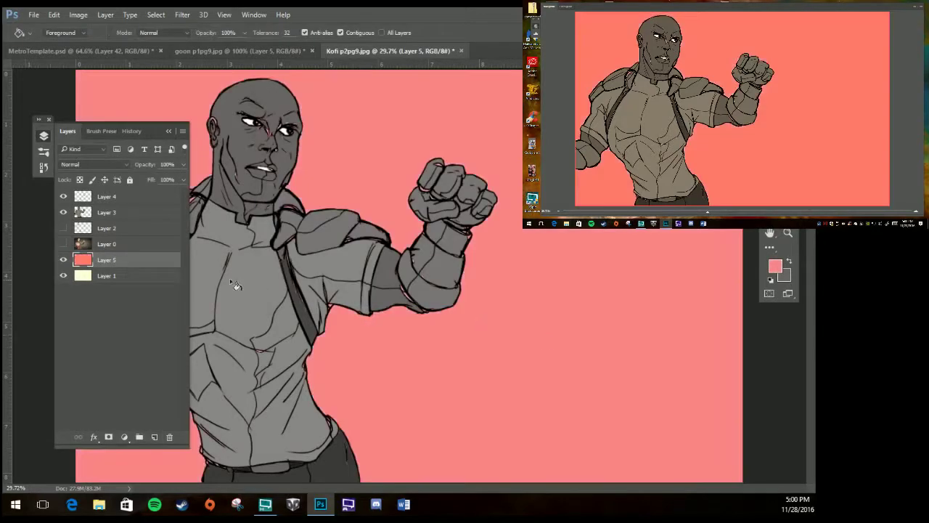
Set Layer 4 to Multiply and shade the arm underside and right side of the torso.
{"action": "left_click", "coordinate": [129, 198]}
{"action": "left_click", "coordinate": [127, 166]}
{"action": "left_click", "coordinate": [170, 129]}
{"action": "left_click", "coordinate": [363, 268], "text": "alt"}
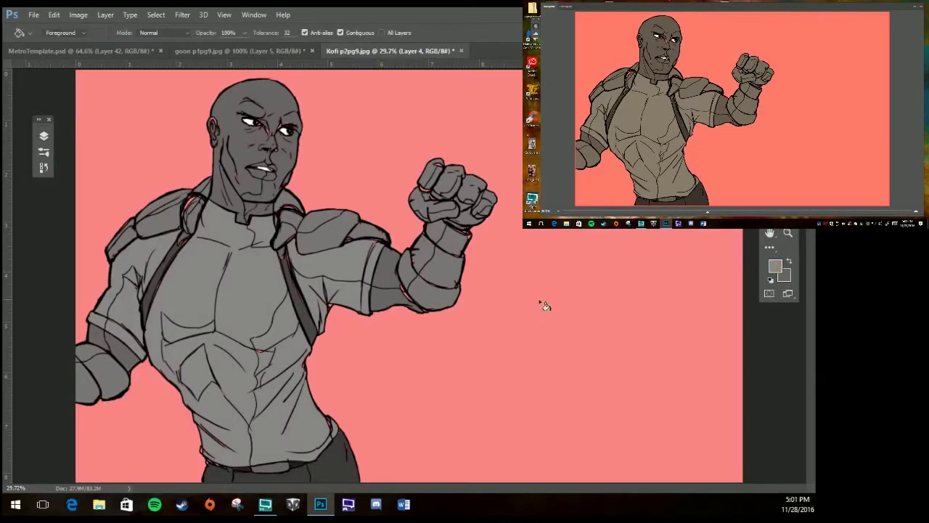
{"action": "left_click", "coordinate": [367, 304]}
Shade the neck, collar and left upper arm, then hide the flat grey layer.
{"action": "left_click", "coordinate": [268, 232]}
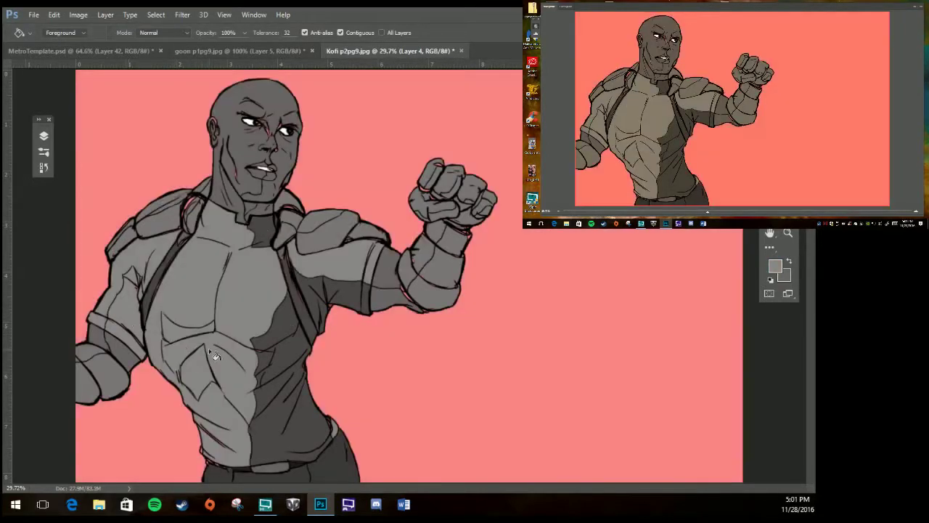
{"action": "left_click", "coordinate": [132, 276]}
{"action": "left_click", "coordinate": [44, 135]}
{"action": "left_click", "coordinate": [62, 191]}
Set the foreground colour to near-black 020202 and show the flat grey layer again.
{"action": "left_click", "coordinate": [43, 135]}
{"action": "left_click", "coordinate": [775, 267]}
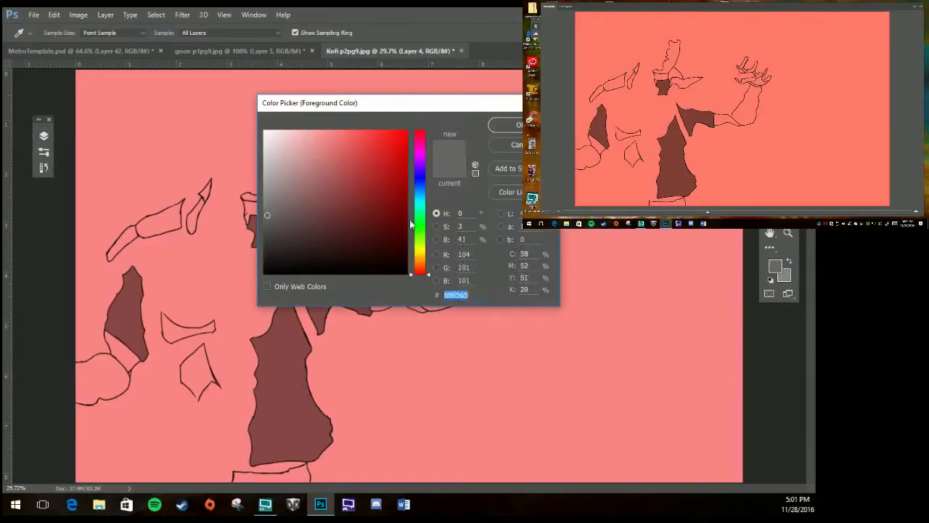
{"action": "left_click", "coordinate": [266, 273]}
{"action": "key", "text": "Return"}
{"action": "key", "text": "b"}
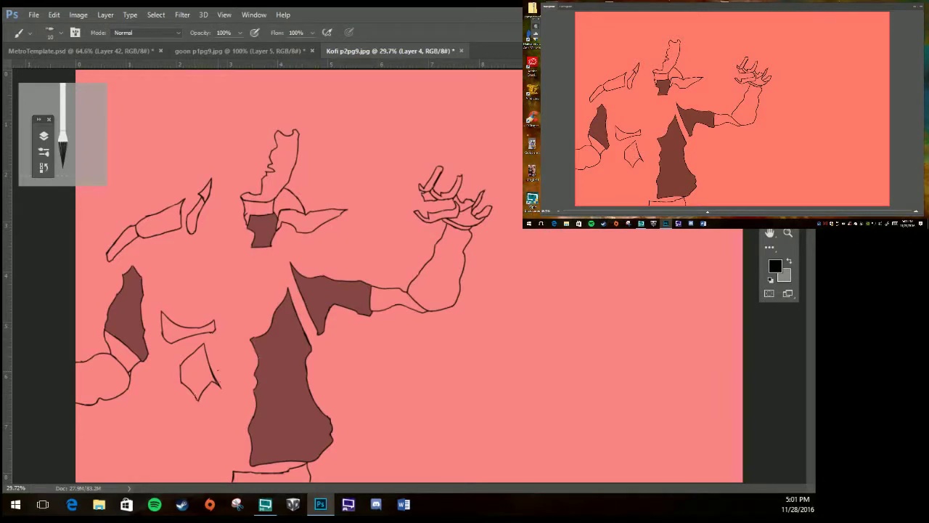
{"action": "left_click", "coordinate": [44, 136]}
{"action": "left_click", "coordinate": [65, 203]}
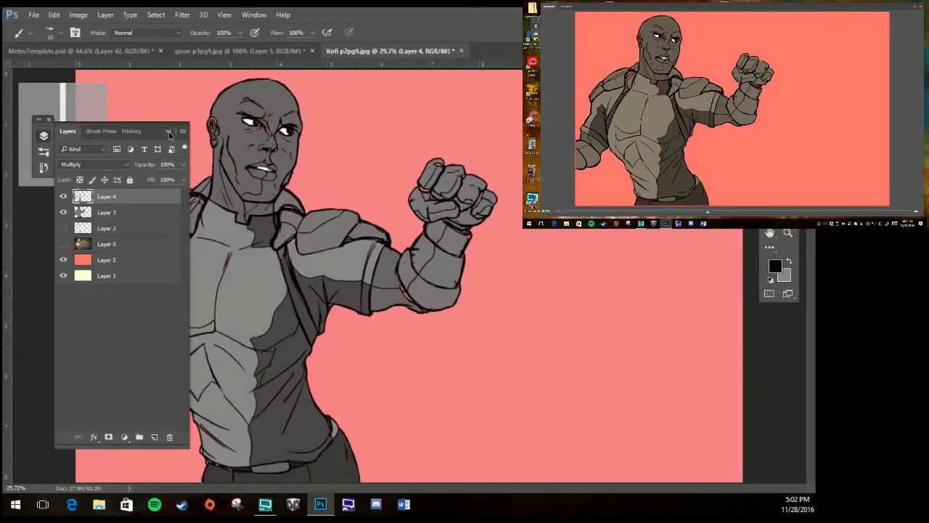
{"action": "left_click", "coordinate": [43, 136]}
{"action": "key", "text": "x"}
{"action": "key", "text": "g"}
Fill shadow shapes on the chest, forearms, fist fingers, right side of face and neck.
{"action": "left_click", "coordinate": [171, 335]}
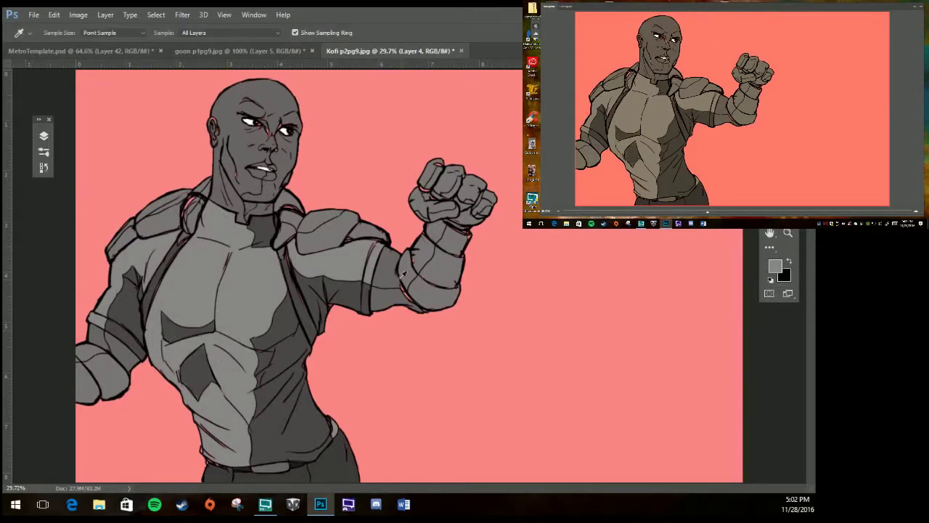
{"action": "left_click", "coordinate": [392, 301]}
{"action": "left_click", "coordinate": [434, 178]}
{"action": "left_click", "coordinate": [436, 211]}
{"action": "left_click", "coordinate": [446, 191]}
{"action": "left_click", "coordinate": [464, 207]}
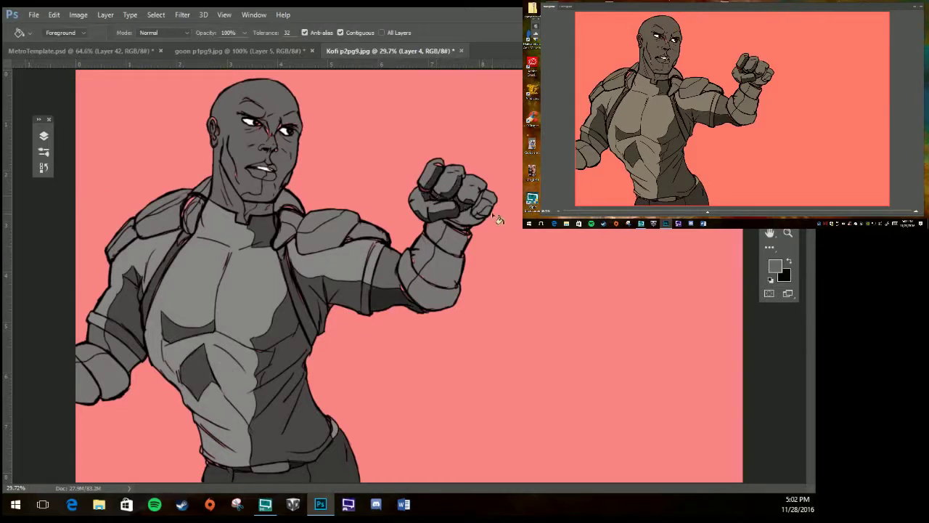
{"action": "left_click", "coordinate": [479, 200]}
{"action": "left_click", "coordinate": [123, 356]}
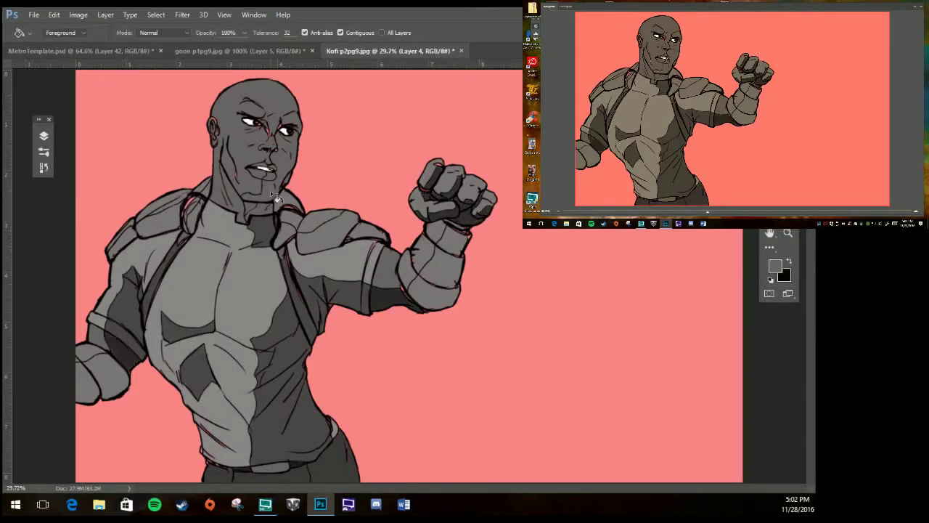
{"action": "left_click", "coordinate": [287, 149]}
{"action": "left_click", "coordinate": [268, 207]}
Sample the dark shadow grey and shade the shoulder pads, collar, wrist band, left glove and belt.
{"action": "key", "text": "i"}
{"action": "key", "text": "g"}
{"action": "left_click", "coordinate": [327, 228]}
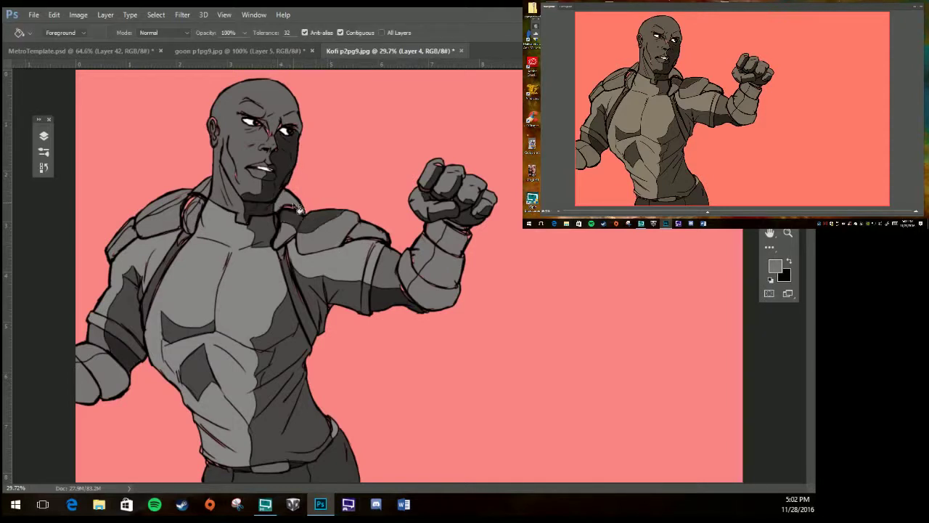
{"action": "left_click", "coordinate": [290, 203]}
{"action": "left_click", "coordinate": [200, 214]}
{"action": "left_click", "coordinate": [436, 294]}
{"action": "left_click", "coordinate": [133, 232]}
{"action": "left_click", "coordinate": [102, 376]}
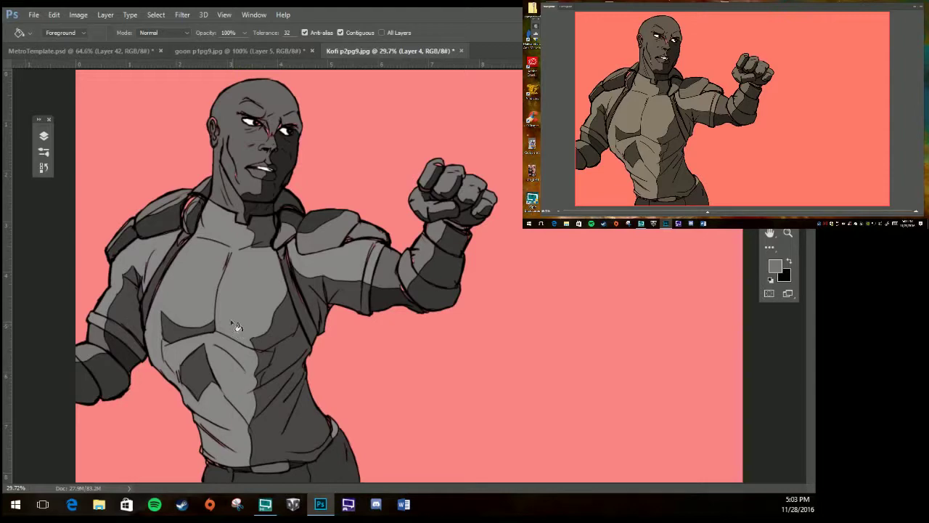
{"action": "key", "text": "i"}
{"action": "key", "text": "g"}
{"action": "left_click", "coordinate": [326, 470]}
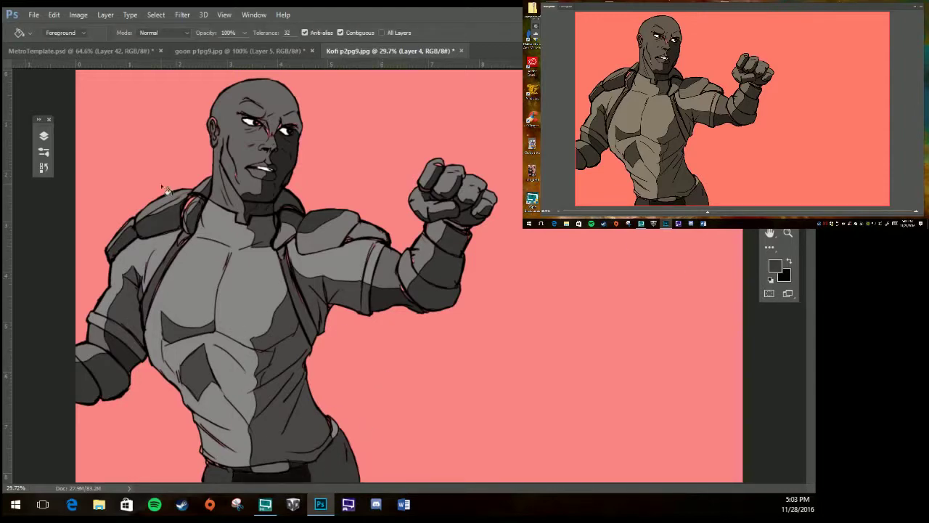
{"action": "left_click", "coordinate": [44, 137]}
Hide the flat grey layer, zoom on the face, and brush dark strokes beside the nose and eye.
{"action": "left_click", "coordinate": [63, 212]}
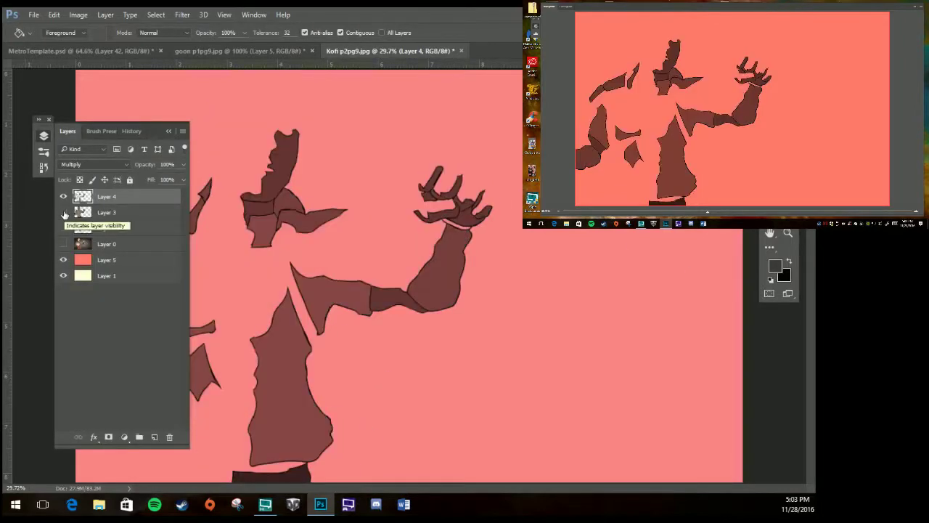
{"action": "key", "text": "z"}
{"action": "left_click_drag", "start_coordinate": [269, 121], "coordinate": [378, 124]}
{"action": "key", "text": "b"}
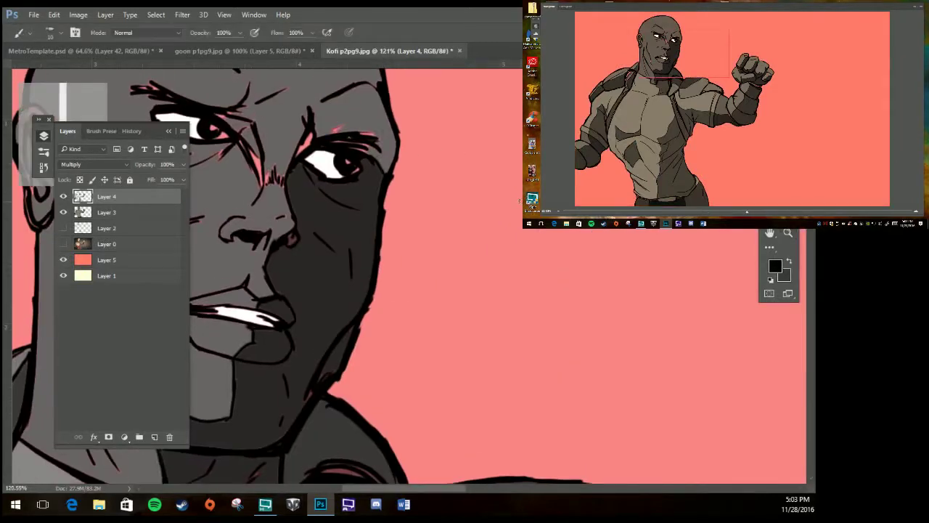
{"action": "mouse_move", "coordinate": [260, 165]}
{"action": "left_mouse_down"}
{"action": "mouse_move", "coordinate": [267, 188]}
{"action": "mouse_move", "coordinate": [302, 134]}
{"action": "left_mouse_up"}
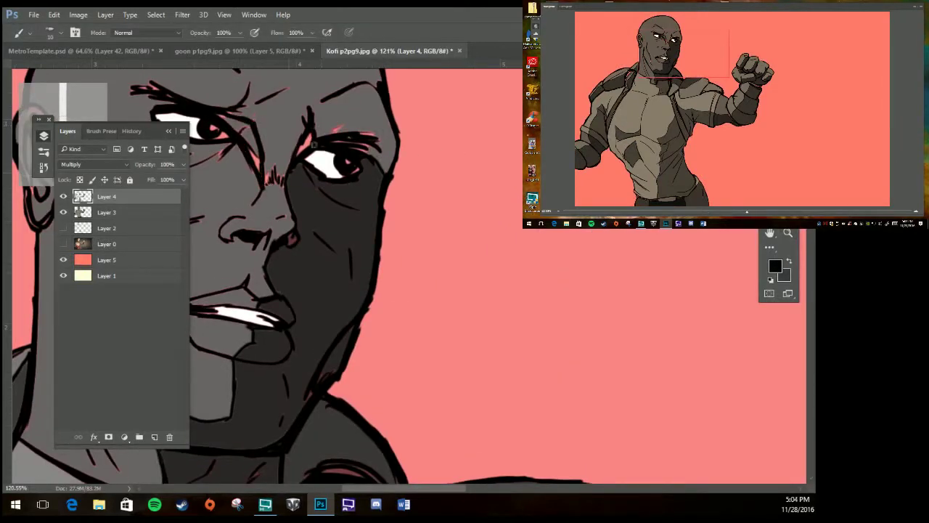
{"action": "left_click_drag", "start_coordinate": [392, 173], "coordinate": [401, 135]}
Erase stray dark strokes on the head contour and darken the inner eye corner area.
{"action": "key", "text": "e"}
{"action": "left_click_drag", "start_coordinate": [374, 178], "coordinate": [394, 151]}
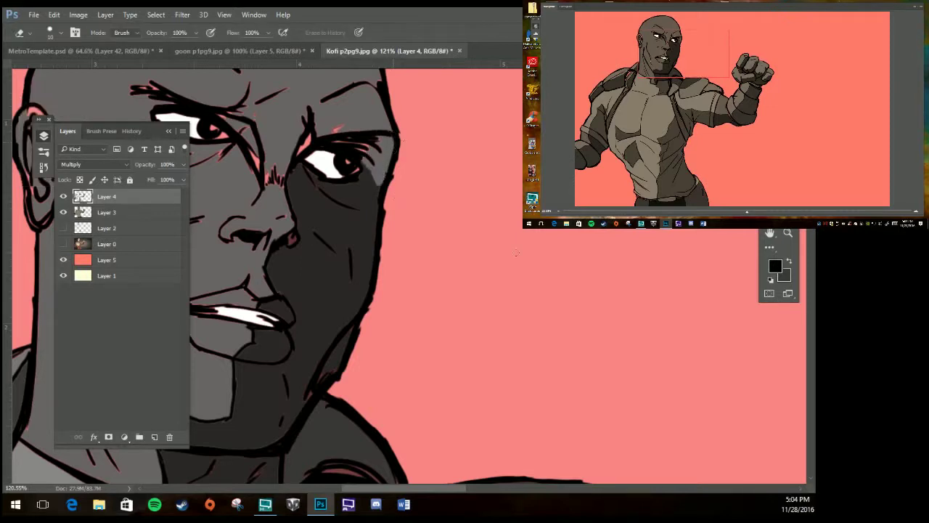
{"action": "key", "text": "i"}
{"action": "left_click", "coordinate": [381, 182]}
{"action": "key", "text": "g"}
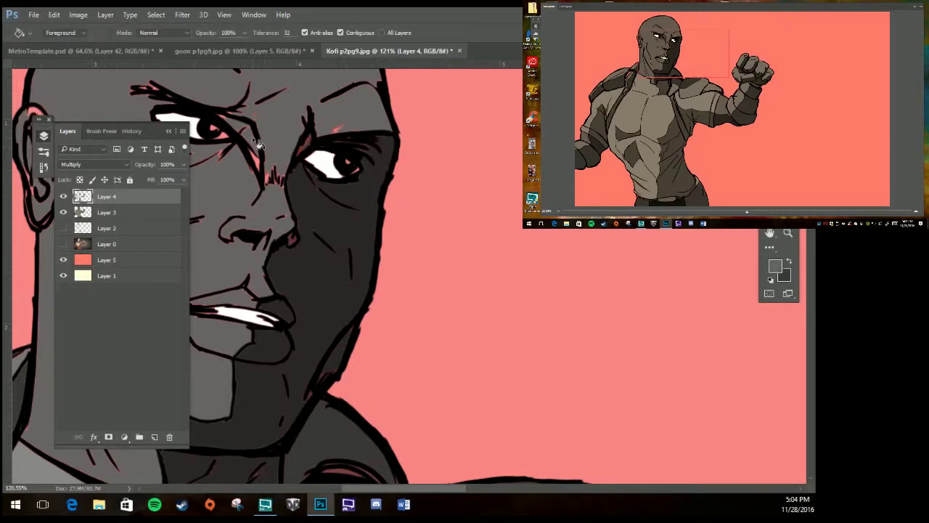
{"action": "left_click", "coordinate": [257, 146]}
Fill the brow and eye highlights white on Layer 3 and add a new Layer 6.
{"action": "left_click", "coordinate": [131, 212]}
{"action": "key", "text": "d"}
{"action": "key", "text": "x"}
{"action": "left_click", "coordinate": [369, 179]}
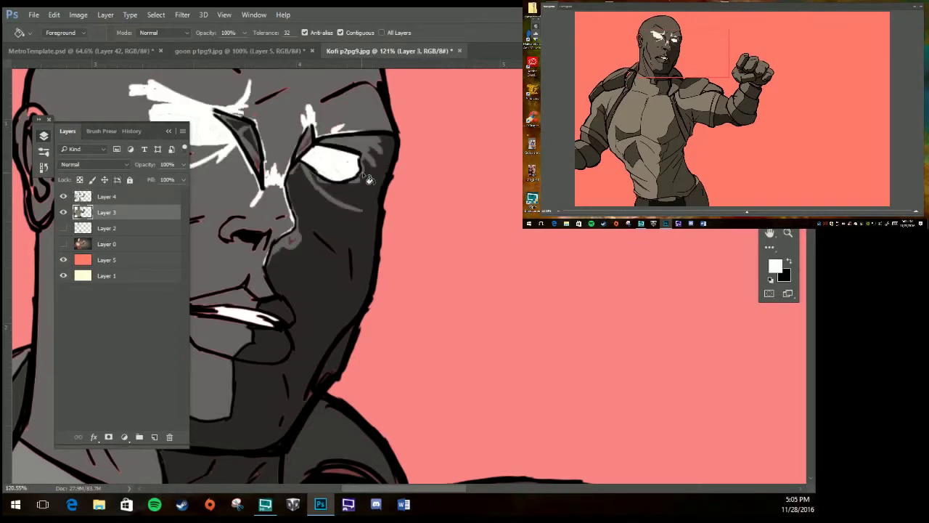
{"action": "left_click", "coordinate": [63, 196]}
{"action": "left_click", "coordinate": [140, 437]}
{"action": "left_click", "coordinate": [44, 136]}
With a larger brush in skin grey, paint over red sketch marks on brow, lip, cheek, neck and earlobe.
{"action": "key", "text": "b"}
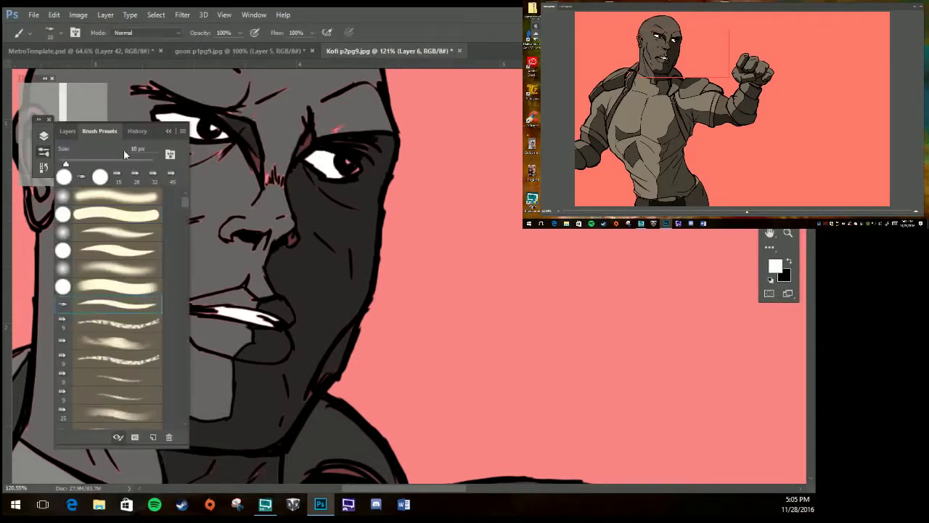
{"action": "left_click_drag", "start_coordinate": [65, 164], "coordinate": [80, 164]}
{"action": "left_click", "coordinate": [44, 151]}
{"action": "left_click", "coordinate": [199, 247], "text": "alt"}
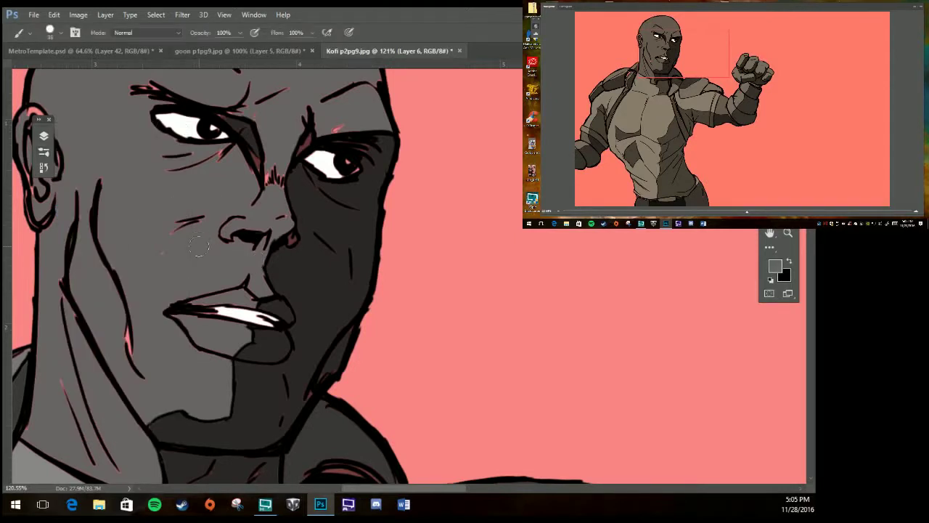
{"action": "mouse_move", "coordinate": [199, 247]}
{"action": "left_mouse_down"}
{"action": "mouse_move", "coordinate": [289, 106]}
{"action": "mouse_move", "coordinate": [374, 143]}
{"action": "mouse_move", "coordinate": [353, 192]}
{"action": "mouse_move", "coordinate": [181, 228]}
{"action": "mouse_move", "coordinate": [119, 315]}
{"action": "mouse_move", "coordinate": [131, 363]}
{"action": "left_mouse_up"}
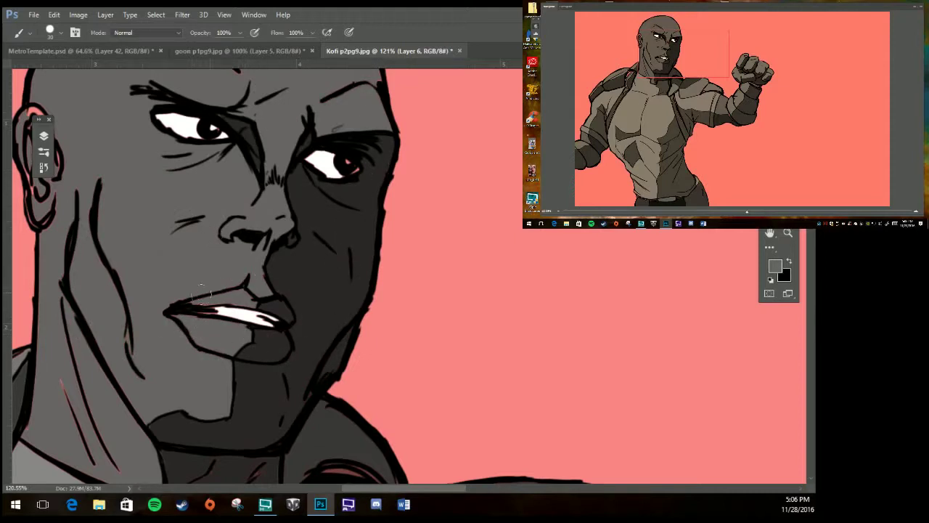
{"action": "left_click_drag", "start_coordinate": [292, 297], "coordinate": [261, 291]}
{"action": "left_click_drag", "start_coordinate": [61, 379], "coordinate": [95, 463]}
{"action": "left_click_drag", "start_coordinate": [33, 203], "coordinate": [54, 191]}
Add a dark outline along the top of the head, then resample the skin grey and zoom out.
{"action": "left_click_drag", "start_coordinate": [80, 242], "coordinate": [210, 325]}
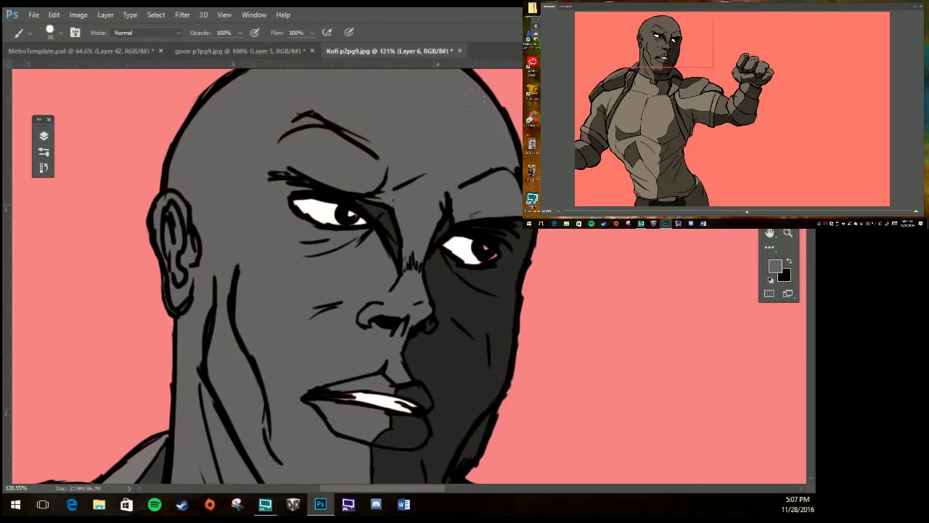
{"action": "scroll", "coordinate": [275, 218], "scroll_direction": "up", "scroll_amount": 2}
{"action": "left_click_drag", "start_coordinate": [262, 132], "coordinate": [439, 136]}
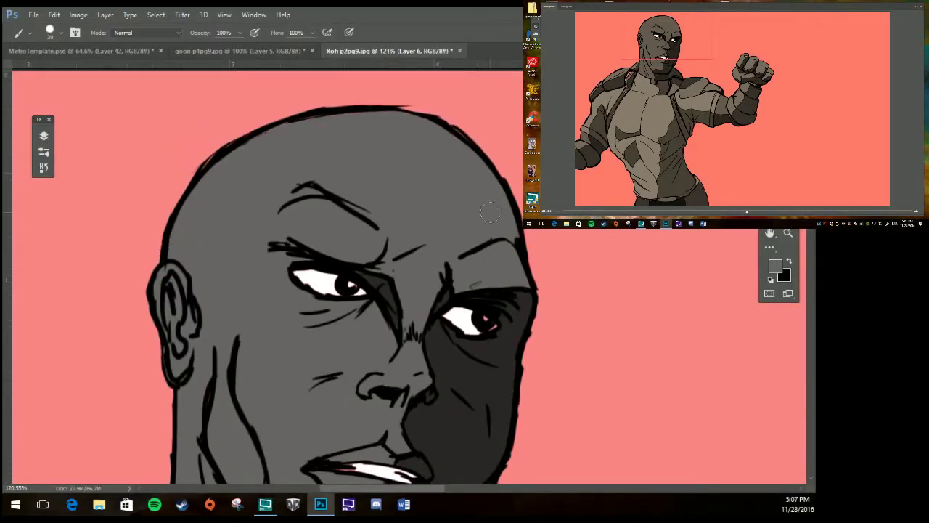
{"action": "left_click", "coordinate": [771, 281]}
{"action": "scroll", "coordinate": [485, 325], "scroll_direction": "down", "scroll_amount": 1}
{"action": "scroll", "coordinate": [450, 341], "scroll_direction": "down", "scroll_amount": 2}
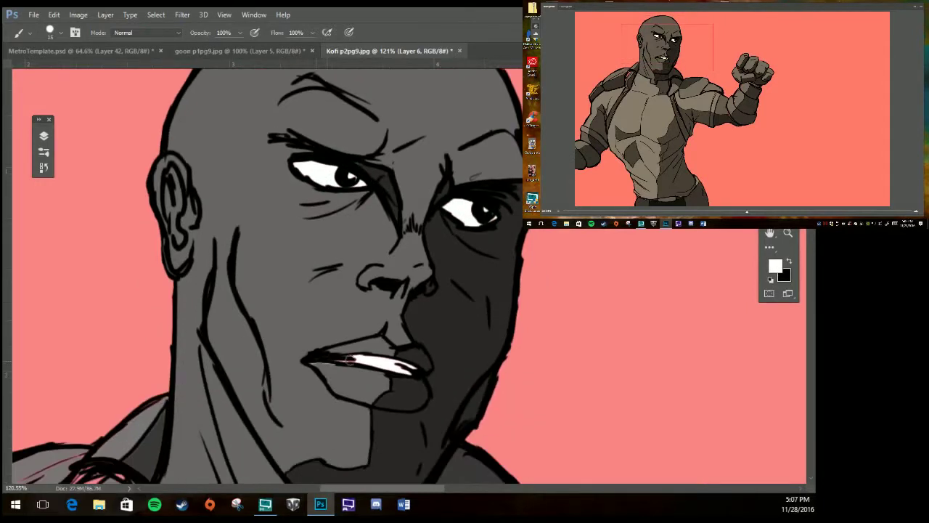
{"action": "left_click", "coordinate": [398, 350], "text": "alt"}
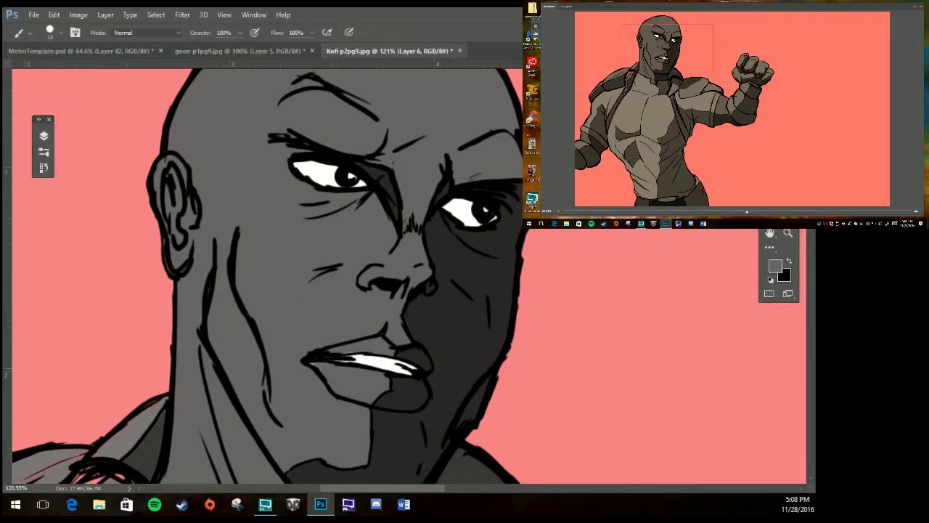
{"action": "left_click_drag", "start_coordinate": [366, 338], "coordinate": [288, 244]}
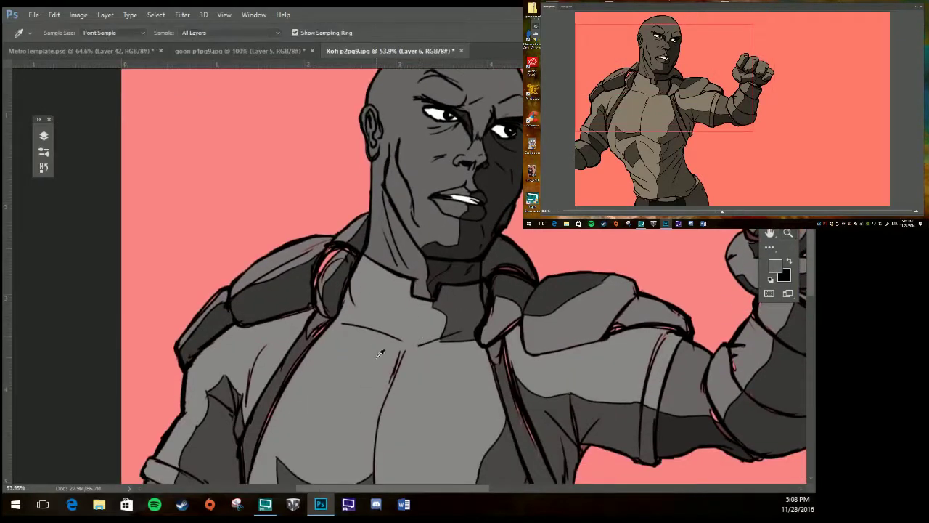
Enlarge the brush and paint darker shading patches on the collar and left shoulder pad.
{"action": "key", "text": "bracketright"}
{"action": "key", "text": "bracketright"}
{"action": "key", "text": "bracketright"}
{"action": "left_click_drag", "start_coordinate": [340, 282], "coordinate": [328, 254]}
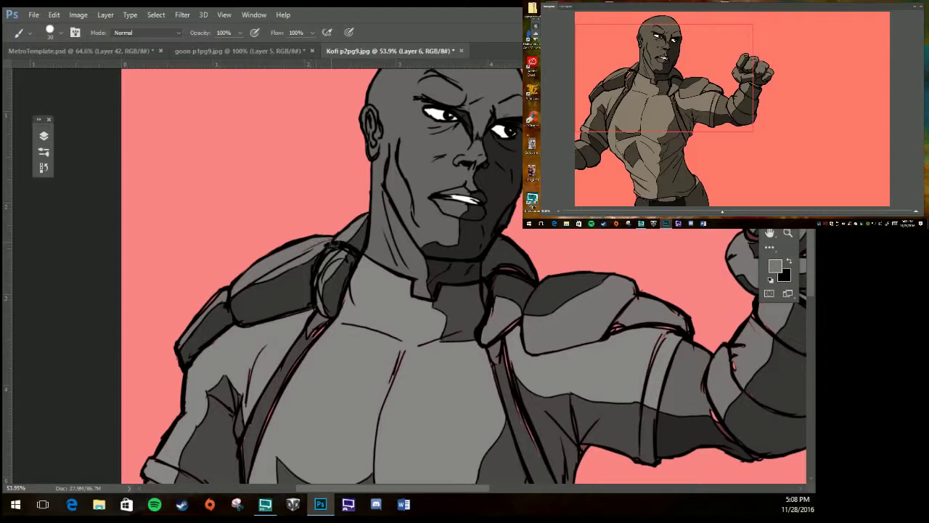
{"action": "left_click_drag", "start_coordinate": [261, 316], "coordinate": [201, 322]}
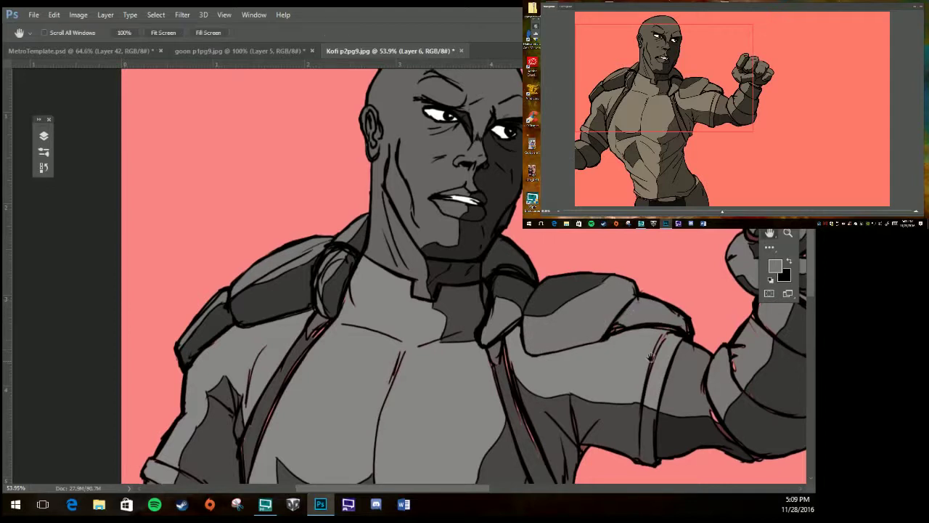
Pan and scroll around the chest, raised arm and fist to inspect the shading.
{"action": "left_click_drag", "start_coordinate": [632, 329], "coordinate": [432, 310]}
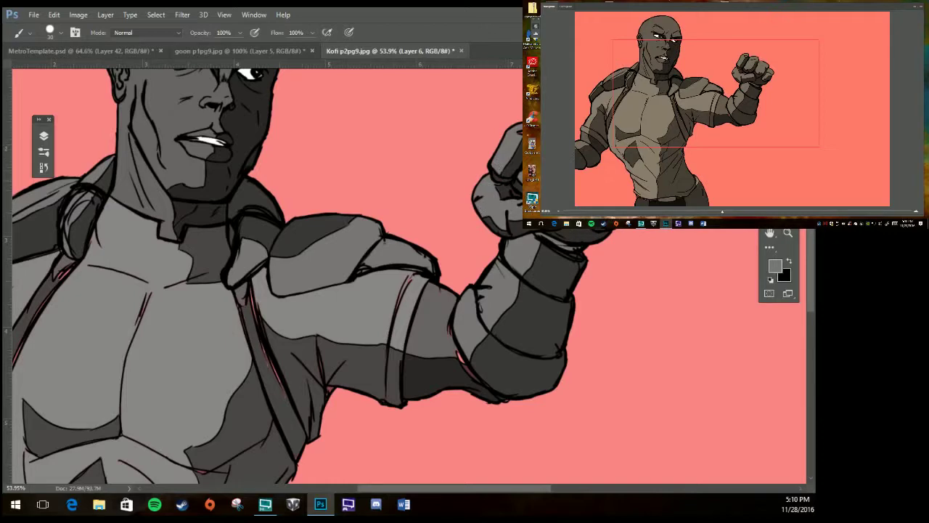
{"action": "mouse_move", "coordinate": [90, 343]}
{"action": "left_mouse_down"}
{"action": "mouse_move", "coordinate": [246, 336]}
{"action": "mouse_move", "coordinate": [489, 215]}
{"action": "left_mouse_up"}
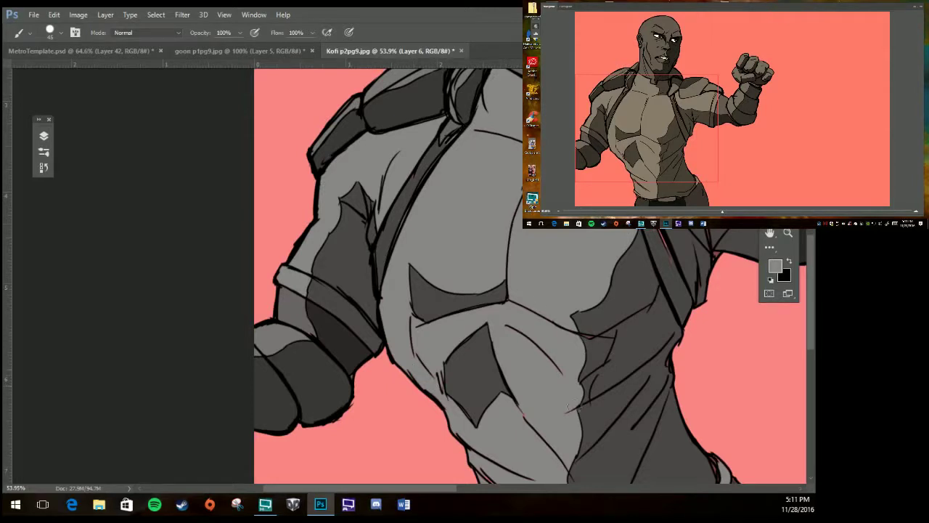
{"action": "scroll", "coordinate": [664, 281], "scroll_direction": "down", "scroll_amount": 3}
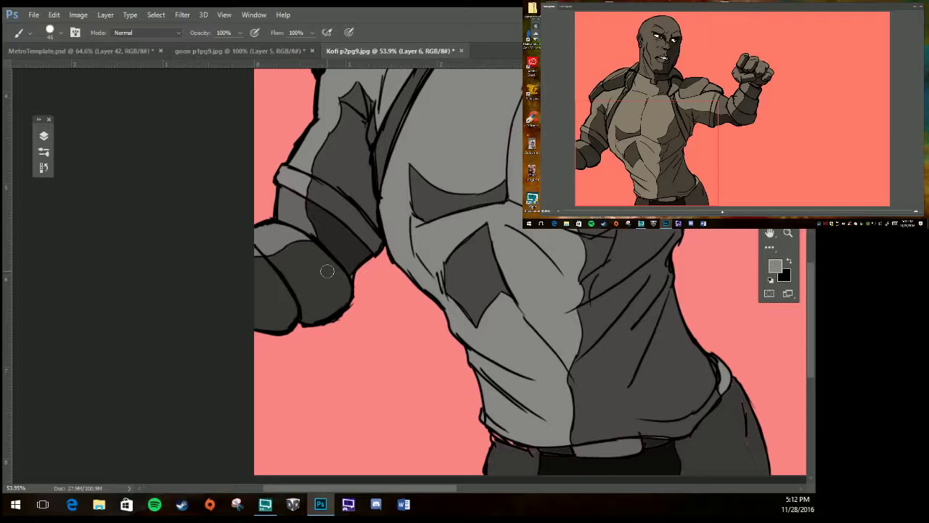
{"action": "scroll", "coordinate": [530, 276], "scroll_direction": "up", "scroll_amount": 5}
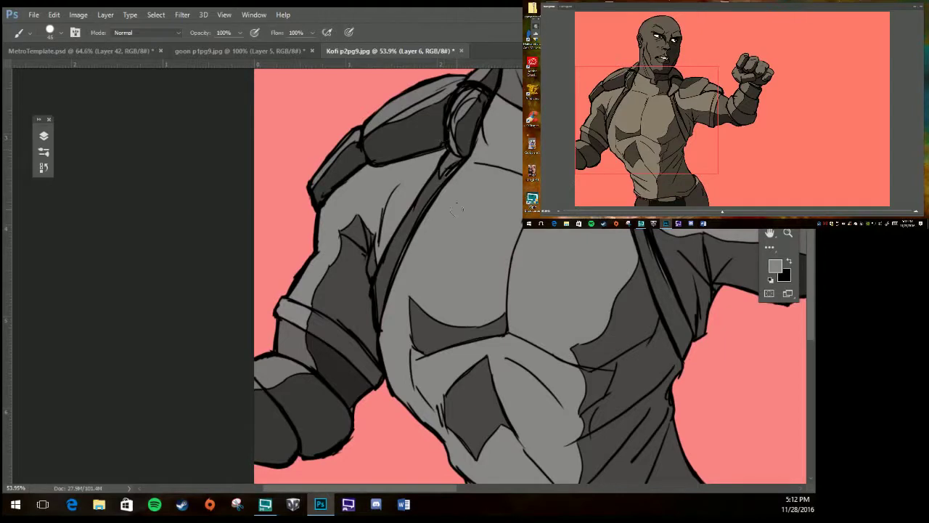
{"action": "scroll", "coordinate": [456, 209], "scroll_direction": "right", "scroll_amount": 5}
{"action": "scroll", "coordinate": [436, 262], "scroll_direction": "up", "scroll_amount": 1}
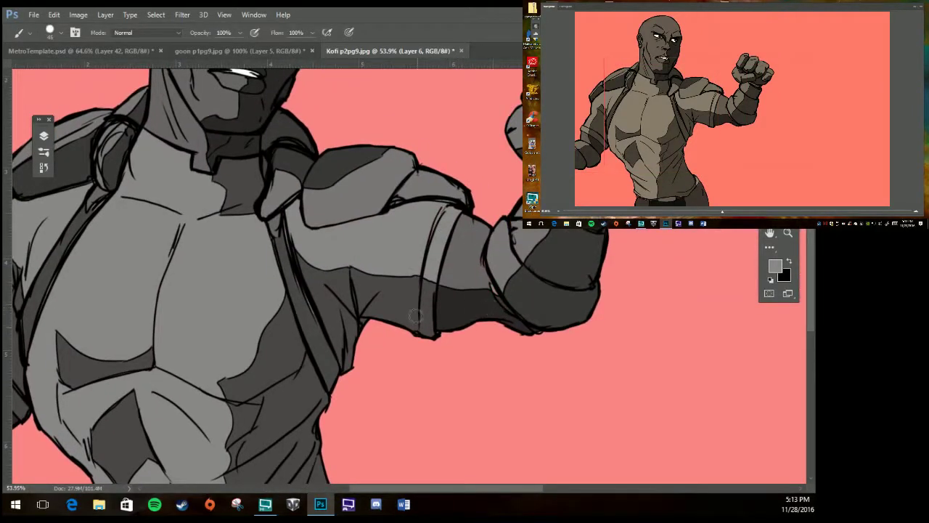
{"action": "scroll", "coordinate": [407, 276], "scroll_direction": "down", "scroll_amount": 5}
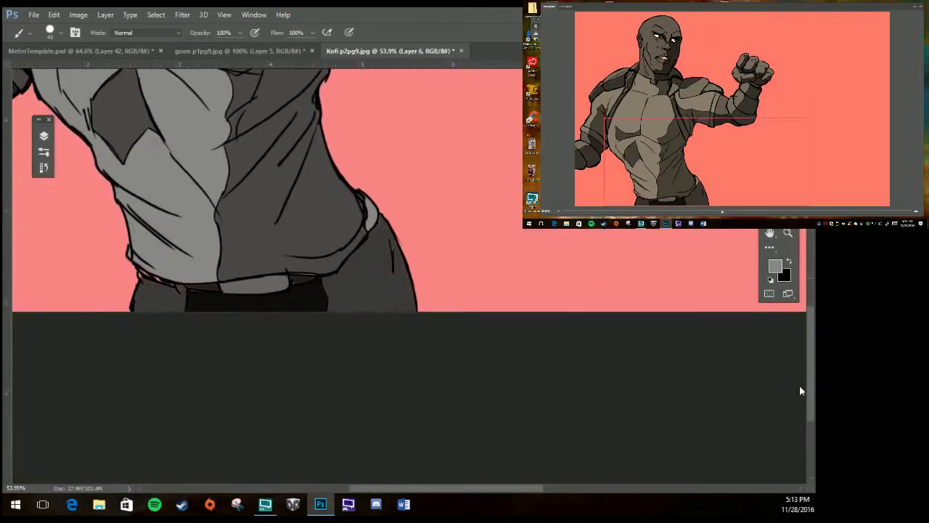
{"action": "scroll", "coordinate": [406, 276], "scroll_direction": "down", "scroll_amount": 3}
{"action": "scroll", "coordinate": [216, 167], "scroll_direction": "up", "scroll_amount": 2}
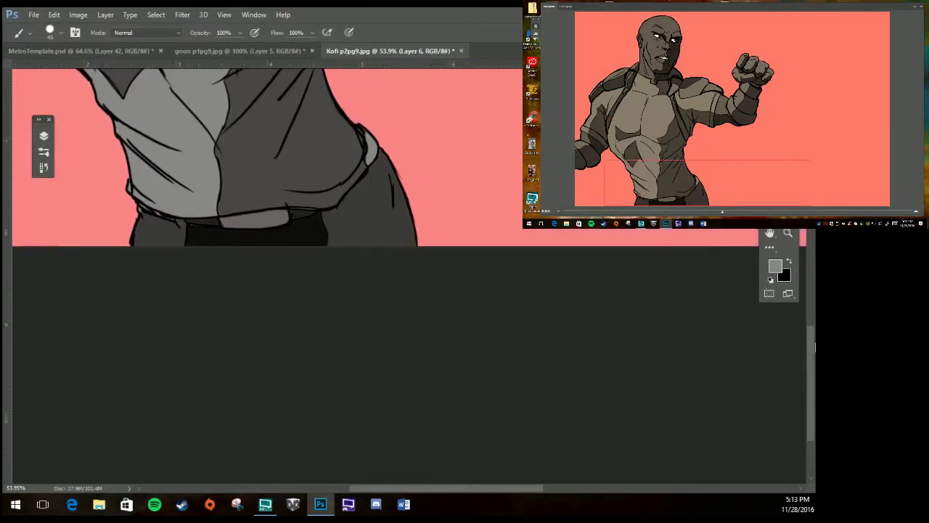
Zoom out to fit the figure and hide the red background Layer 5.
{"action": "key", "text": "z"}
{"action": "left_click", "coordinate": [319, 33]}
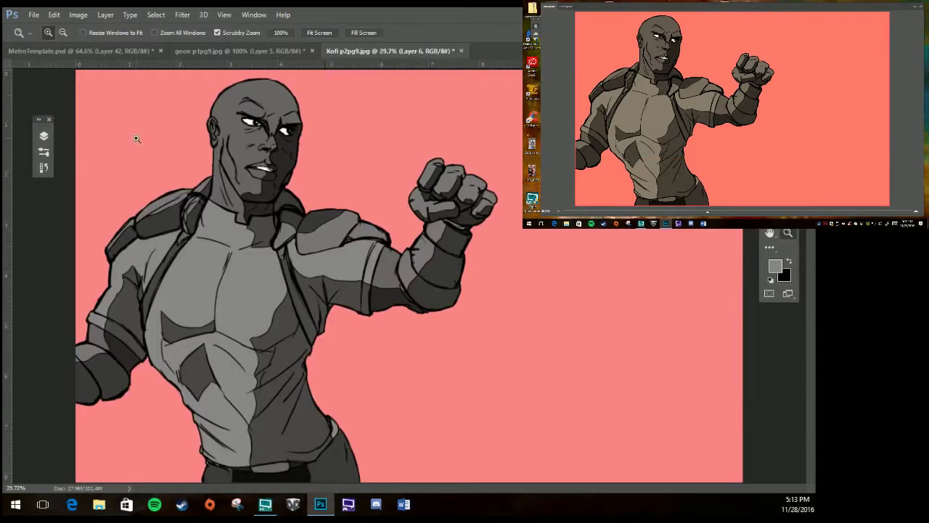
{"action": "left_click", "coordinate": [44, 135]}
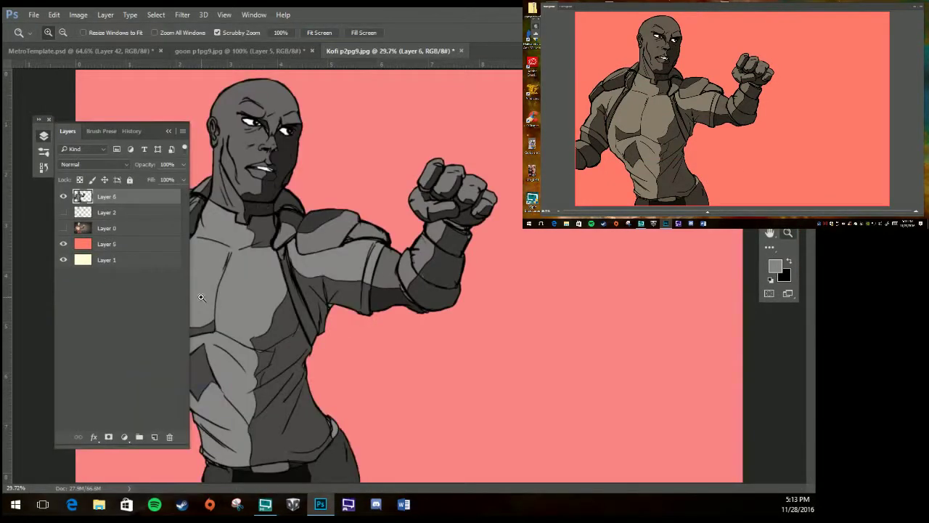
{"action": "left_click", "coordinate": [63, 244]}
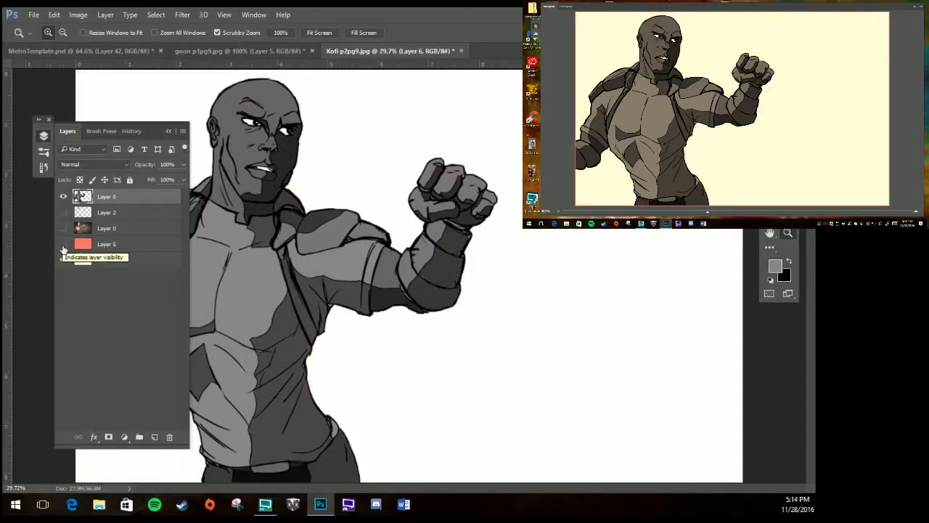
Move the shaded fighter into the top-right panel of the MetroTemplate page, fitted to screen.
{"action": "key", "text": "v"}
{"action": "left_click", "coordinate": [118, 51]}
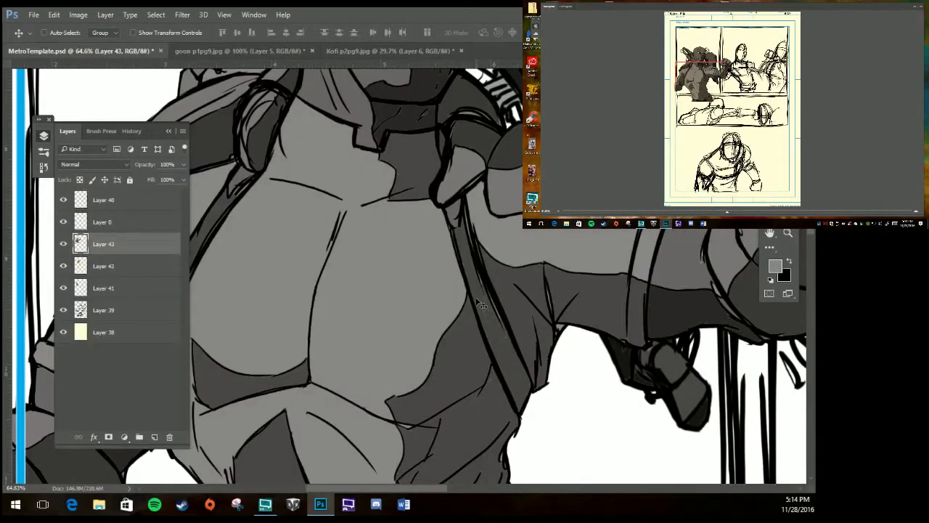
{"action": "key", "text": "z"}
{"action": "key", "text": "ctrl+0"}
{"action": "key", "text": "v"}
{"action": "left_click_drag", "start_coordinate": [353, 207], "coordinate": [439, 189]}
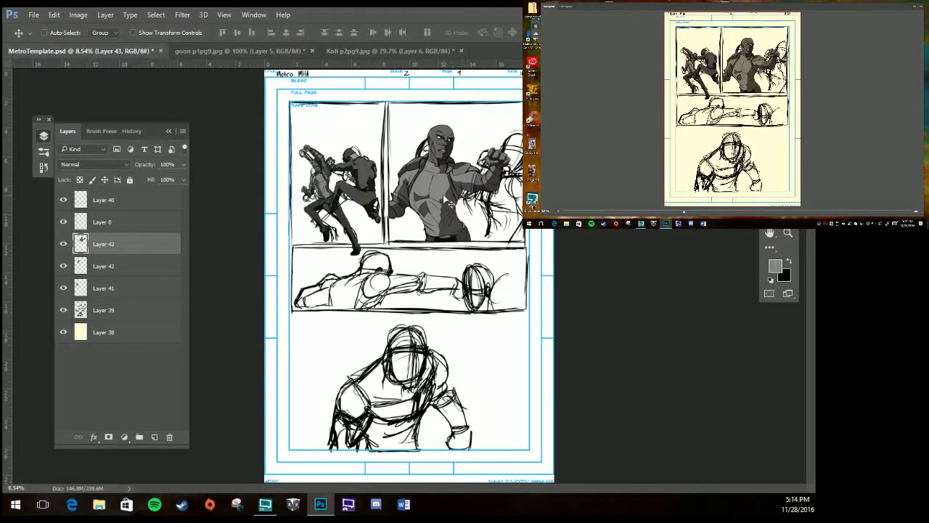
{"action": "left_click_drag", "start_coordinate": [468, 225], "coordinate": [460, 225]}
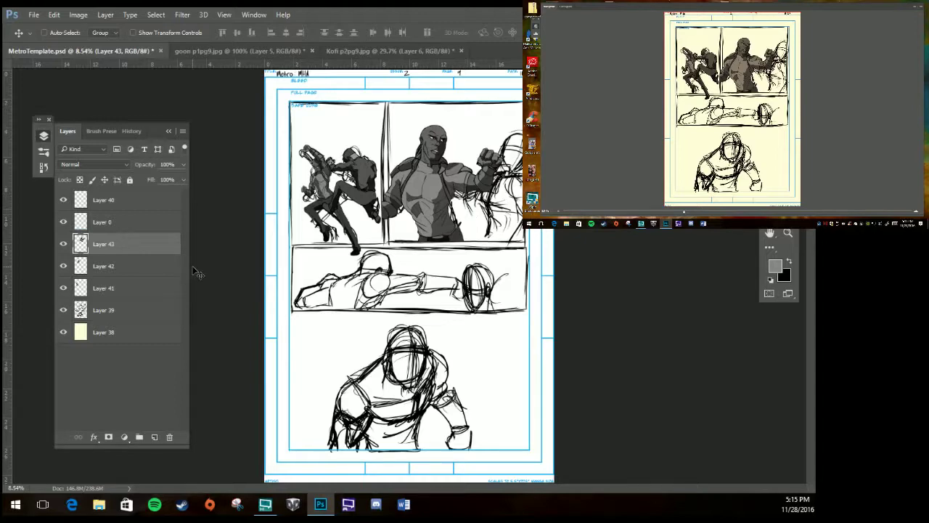
Save the comic page as a new file named MetroTemplate I2P9.psd.
{"action": "left_click", "coordinate": [33, 15]}
{"action": "left_click", "coordinate": [58, 141]}
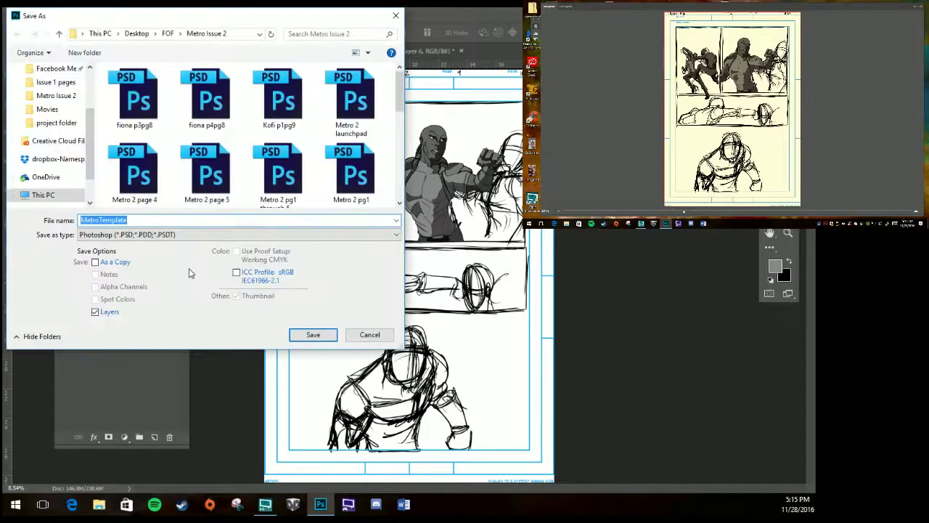
{"action": "key", "text": "BackSpace"}
{"action": "key", "text": "BackSpace"}
{"action": "key", "text": "BackSpace"}
{"action": "type", "text": "Template I2"}
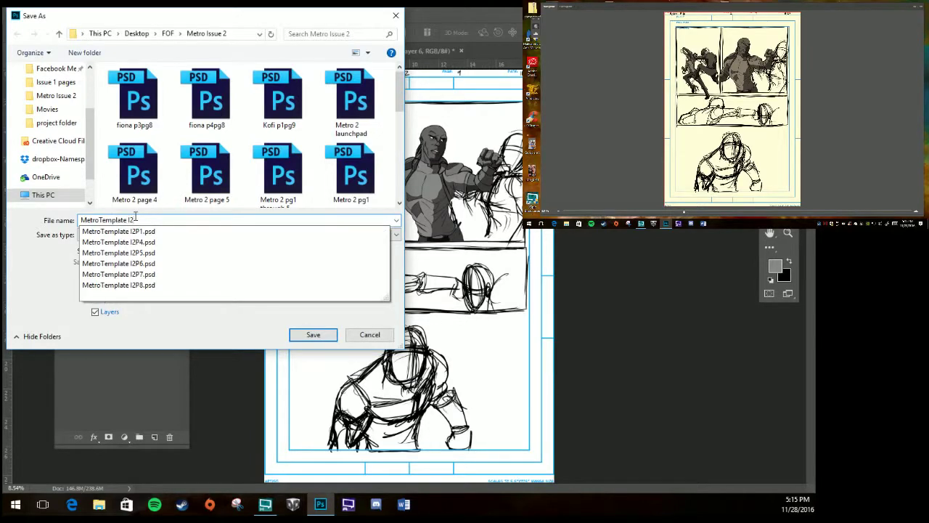
{"action": "type", "text": "P9"}
{"action": "left_click", "coordinate": [315, 337]}
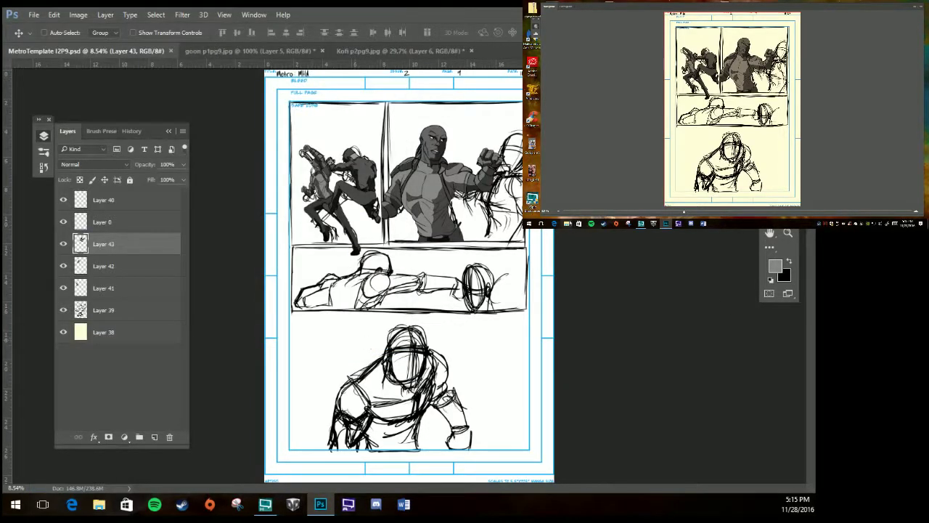